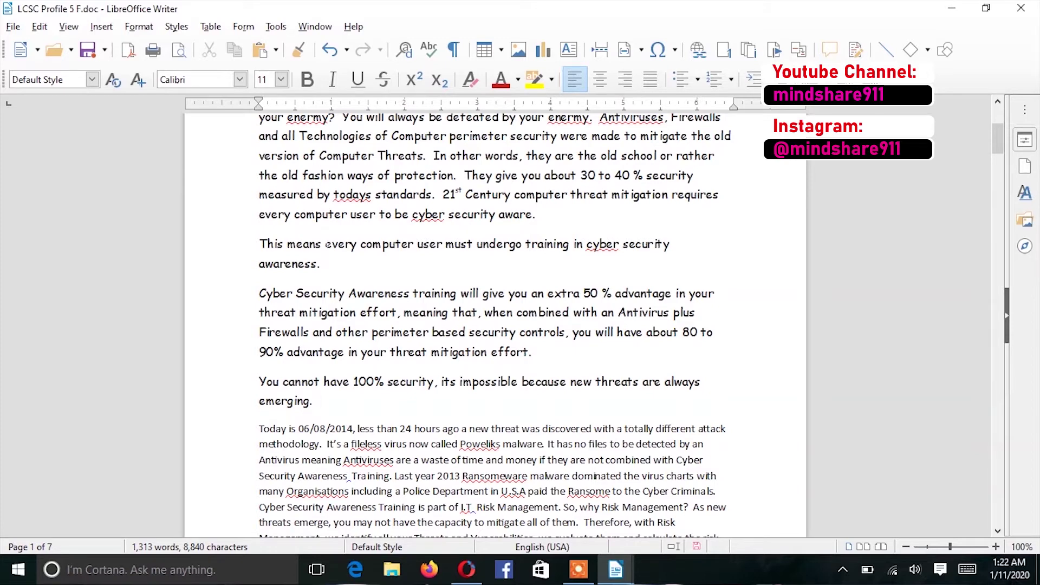
# Select the 'This means every computer user…' sentence without its paragraph break
pyautogui.click(259, 243)
pyautogui.hotkey('shift', 'Down')
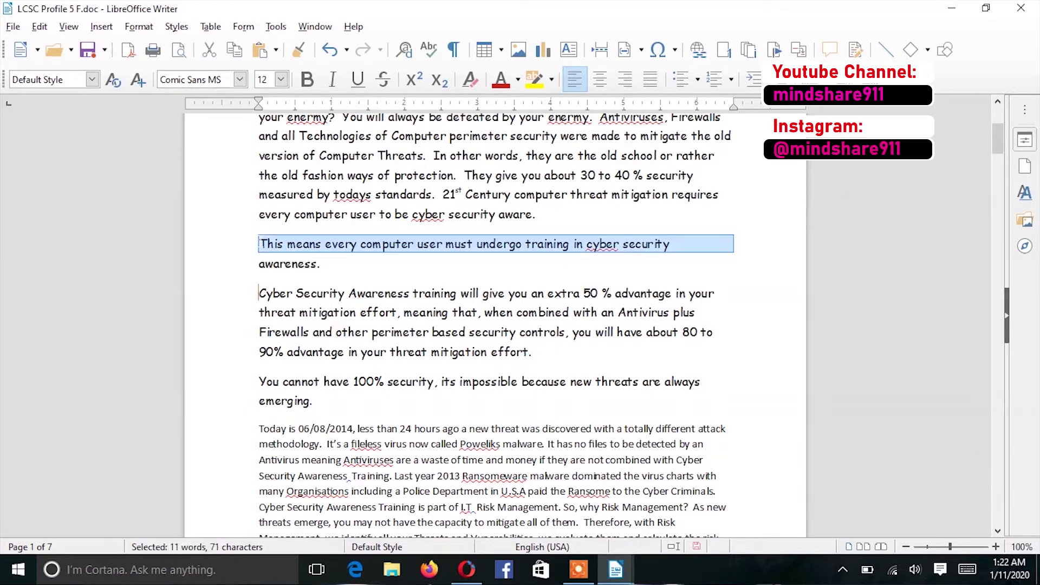
pyautogui.hotkey('shift', 'Down')
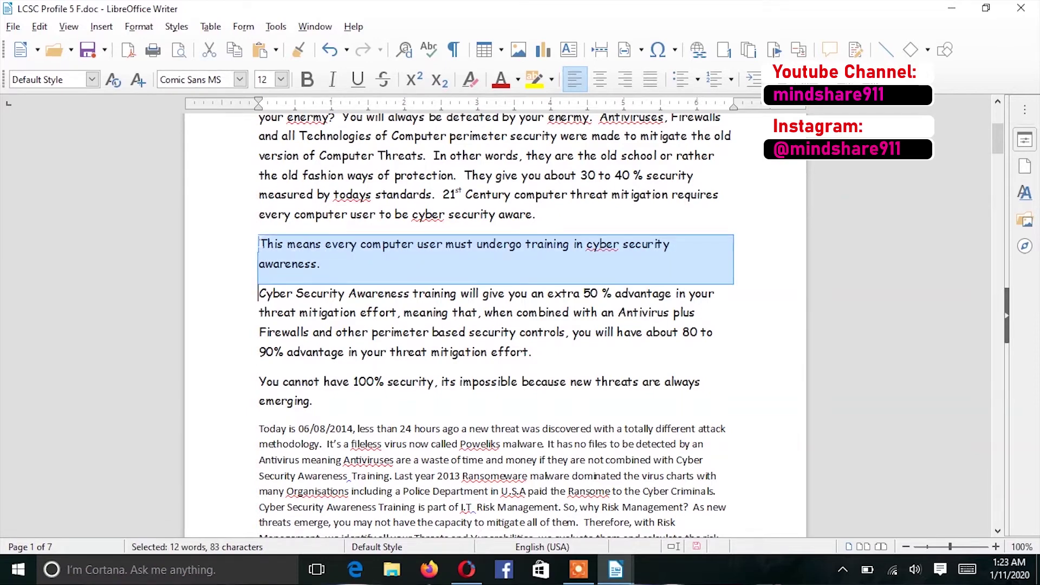
pyautogui.hotkey('shift', 'Left')
pyautogui.hotkey('ctrl', 'c')
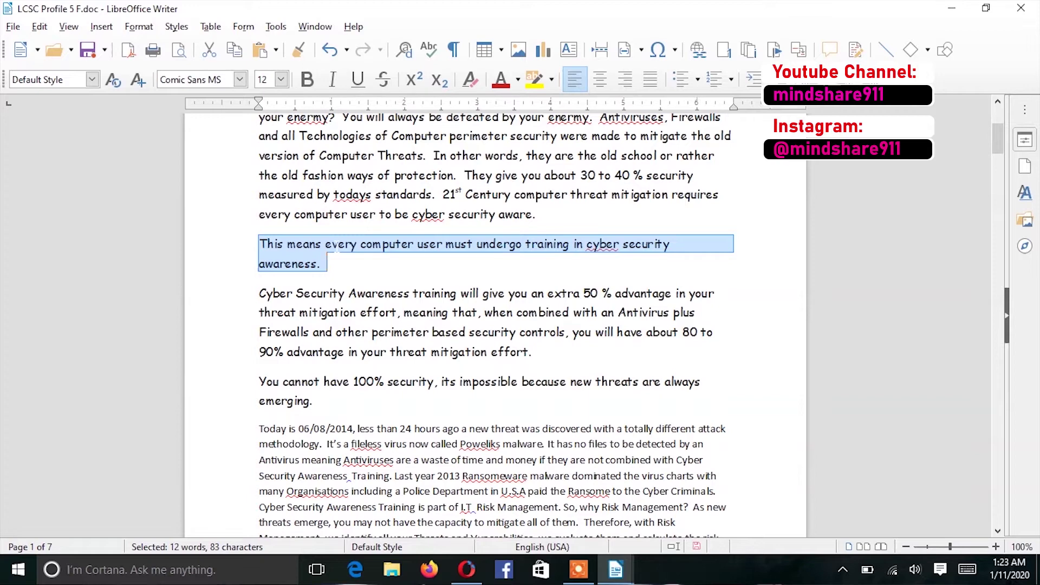
# Paste the sentence twice below the original, each copy as its own paragraph
pyautogui.click(335, 264)
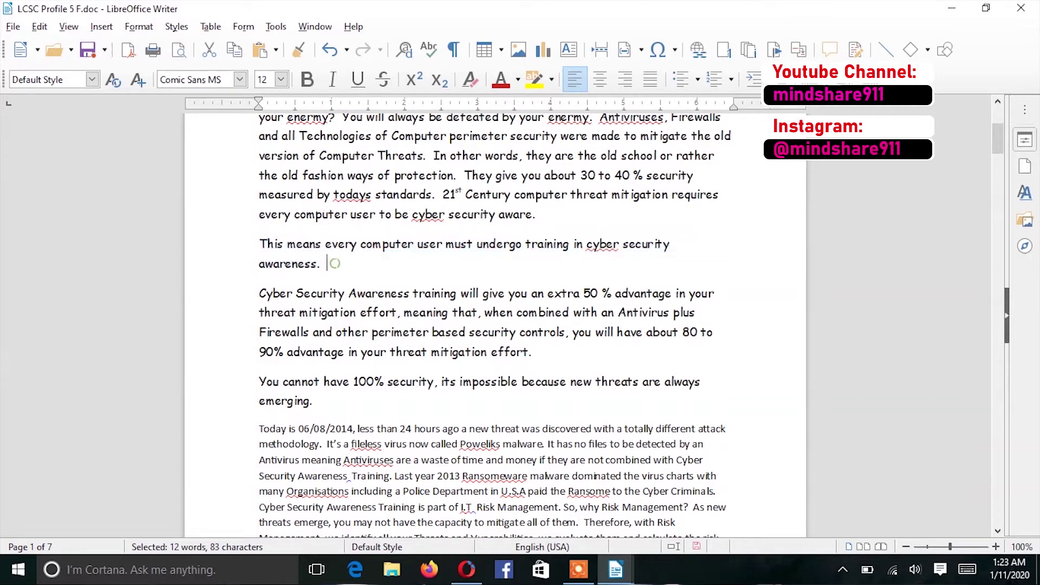
pyautogui.press('Return')
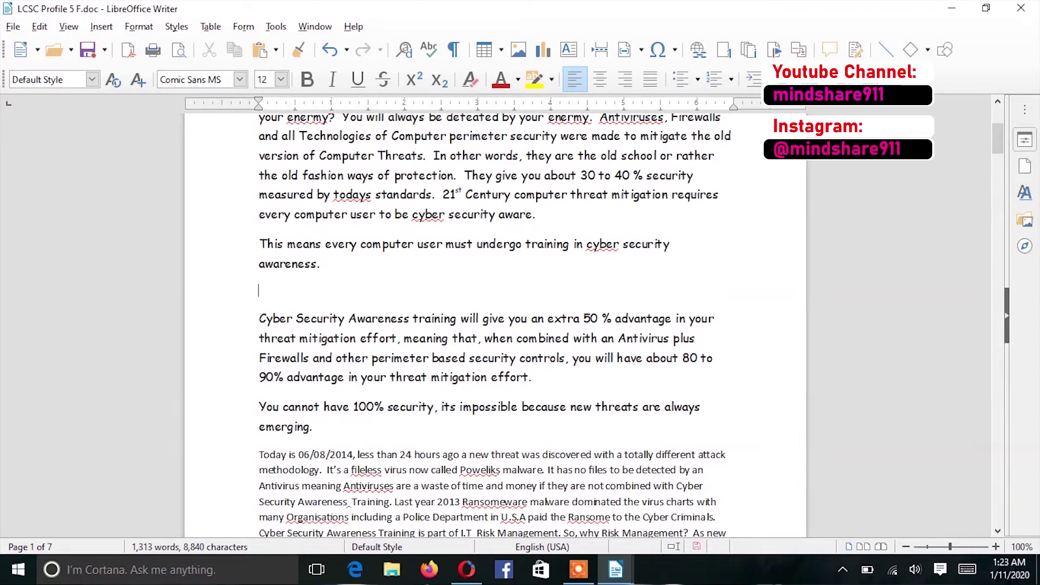
pyautogui.hotkey('ctrl', 'v')
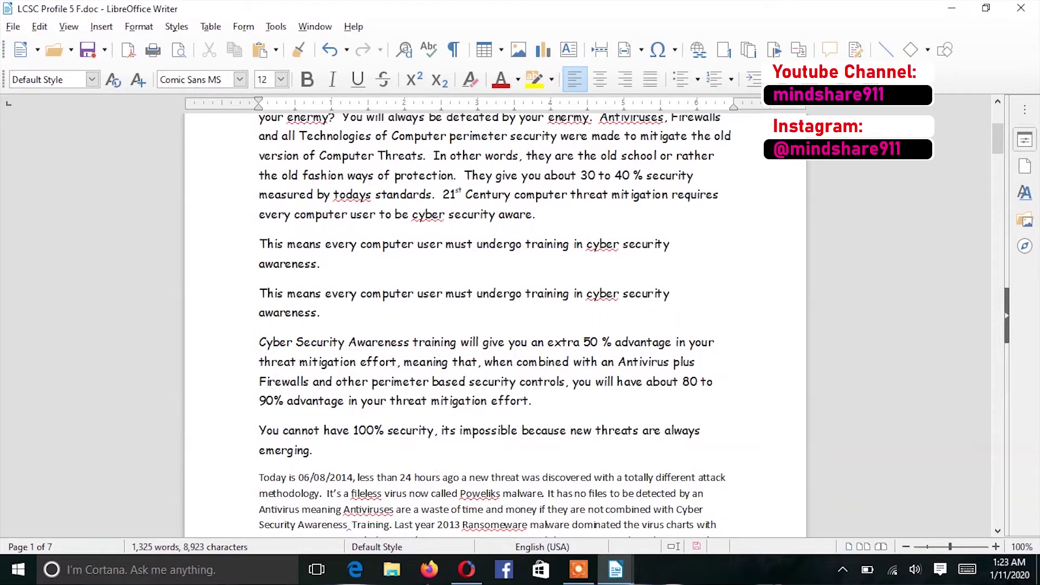
pyautogui.press('Return')
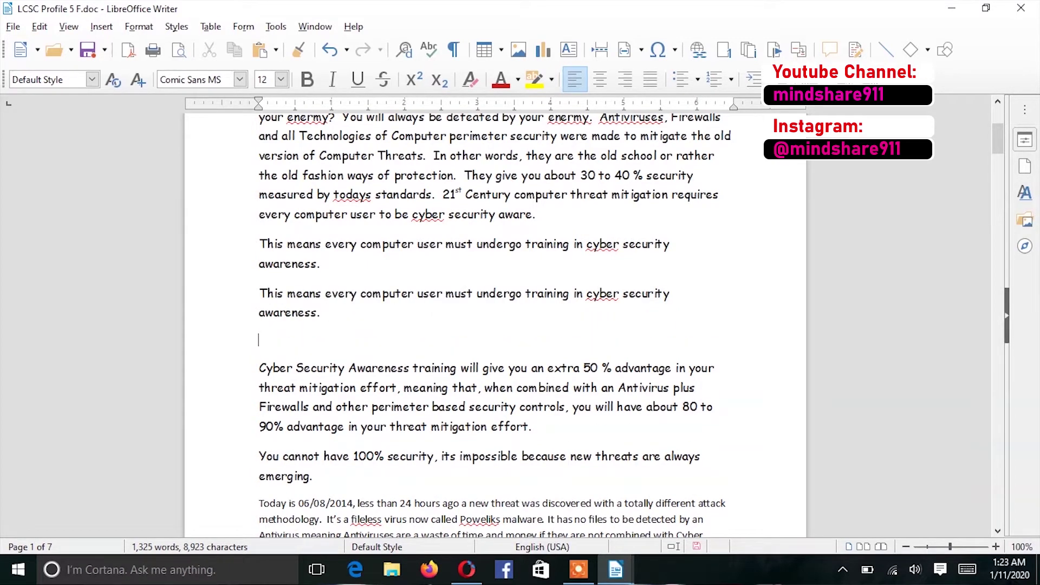
pyautogui.hotkey('ctrl', 'v')
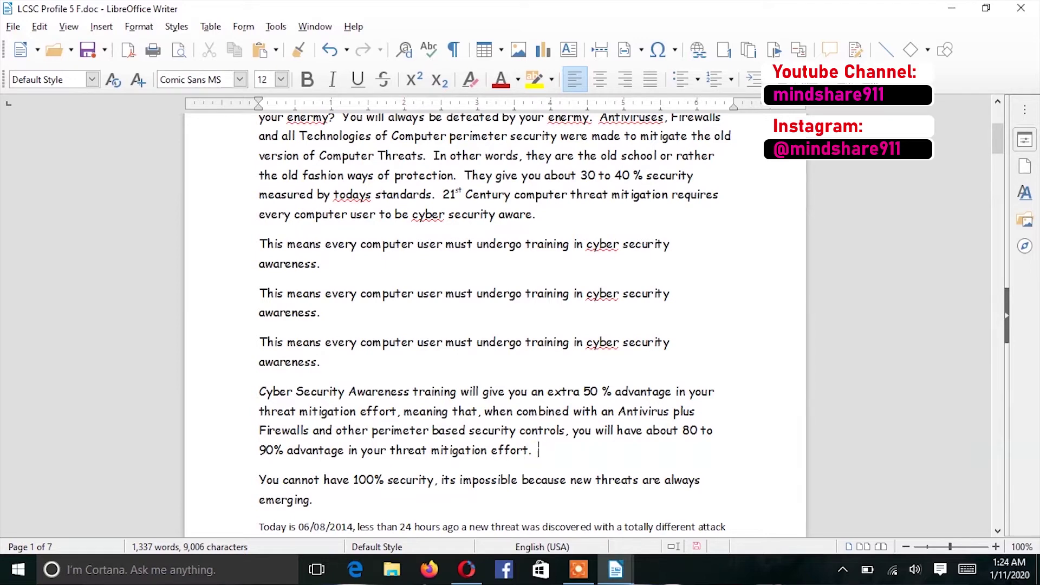
# Select the 'Cyber Security Awareness training…' paragraph and copy it with Edit > Copy
pyautogui.hotkey('shift', 'Up')
pyautogui.hotkey('shift', 'Up')
pyautogui.hotkey('shift', 'Up')
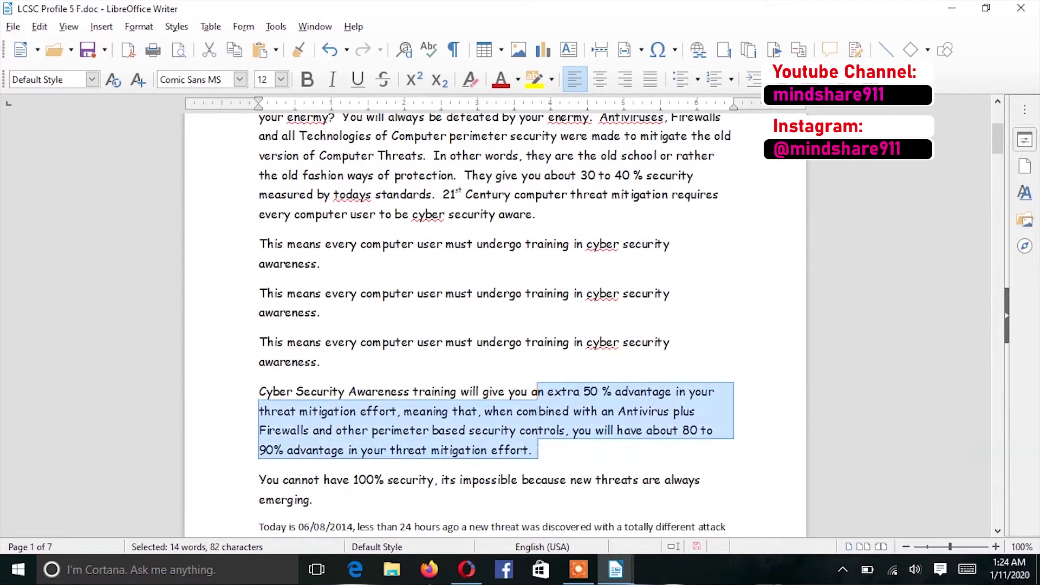
pyautogui.hotkey('shift', 'Left')
pyautogui.hotkey('shift', 'Left')
pyautogui.hotkey('shift', 'Left')
pyautogui.hotkey('shift', 'Left')
pyautogui.hotkey('shift', 'Left')
pyautogui.hotkey('shift', 'Left')
pyautogui.hotkey('shift', 'Left')
pyautogui.hotkey('shift', 'Left')
pyautogui.hotkey('shift', 'Left')
pyautogui.hotkey('shift', 'Left')
pyautogui.hotkey('shift', 'Left')
pyautogui.hotkey('shift', 'Left')
pyautogui.hotkey('shift', 'Left')
pyautogui.hotkey('shift', 'Left')
pyautogui.hotkey('shift', 'Left')
pyautogui.hotkey('shift', 'Left')
pyautogui.hotkey('shift', 'Left')
pyautogui.hotkey('shift', 'Left')
pyautogui.hotkey('shift', 'Left')
pyautogui.hotkey('shift', 'Left')
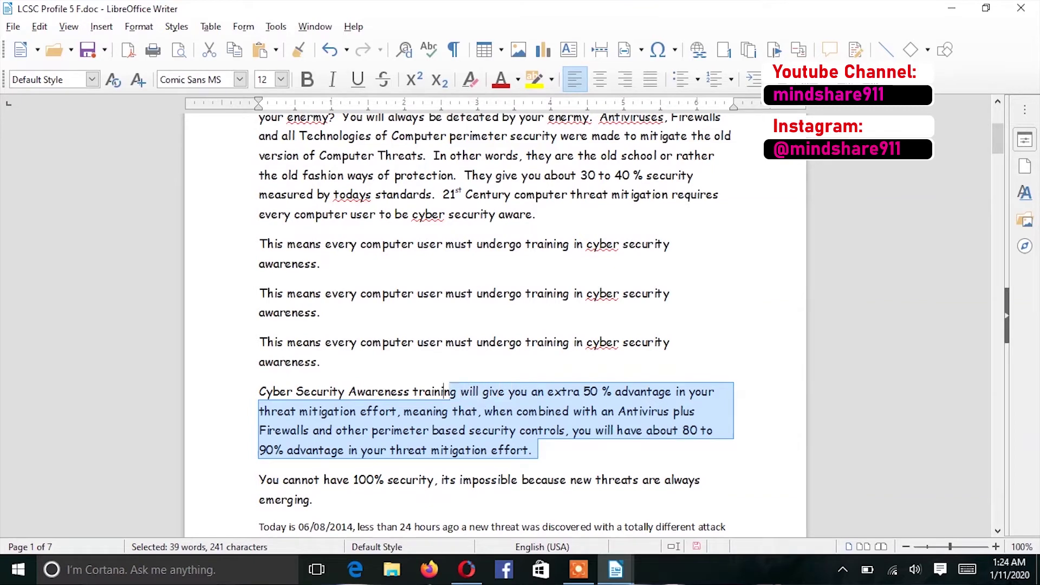
pyautogui.hotkey('shift', 'Left')
pyautogui.hotkey('shift', 'Left')
pyautogui.hotkey('shift', 'Left')
pyautogui.hotkey('shift', 'Left')
pyautogui.hotkey('shift', 'Left')
pyautogui.hotkey('shift', 'Left')
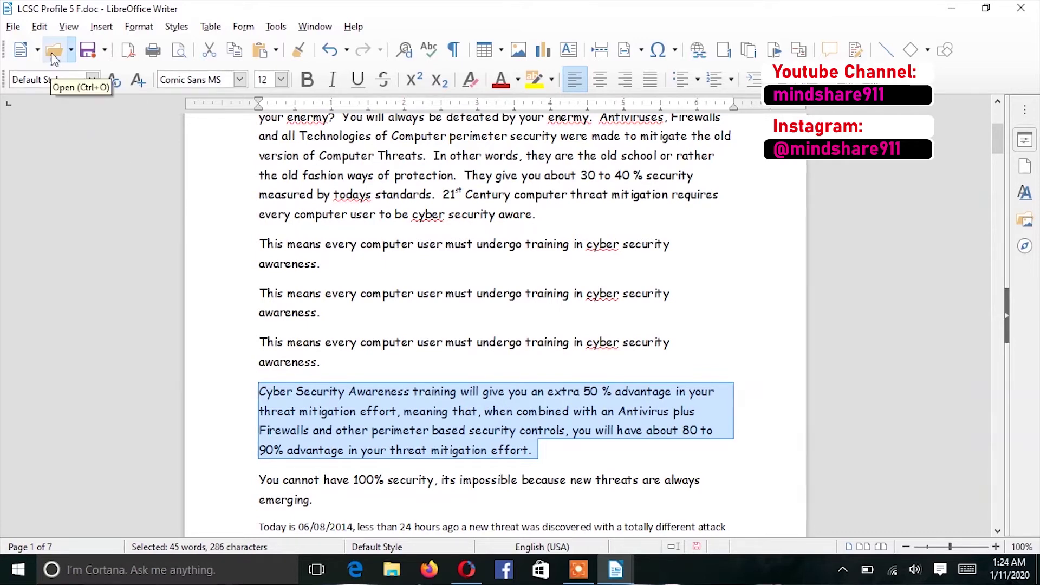
pyautogui.click(40, 28)
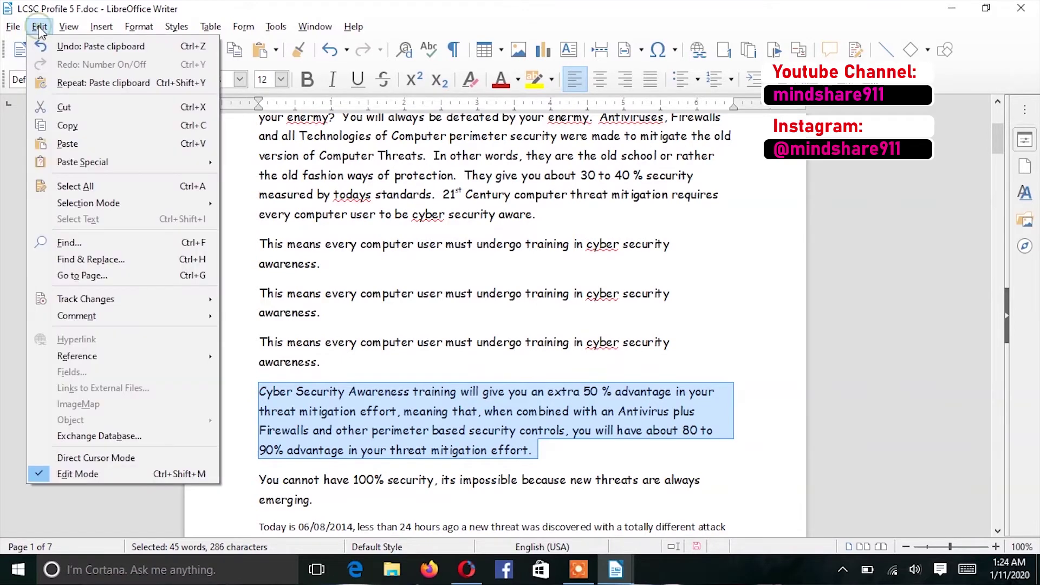
pyautogui.click(79, 127)
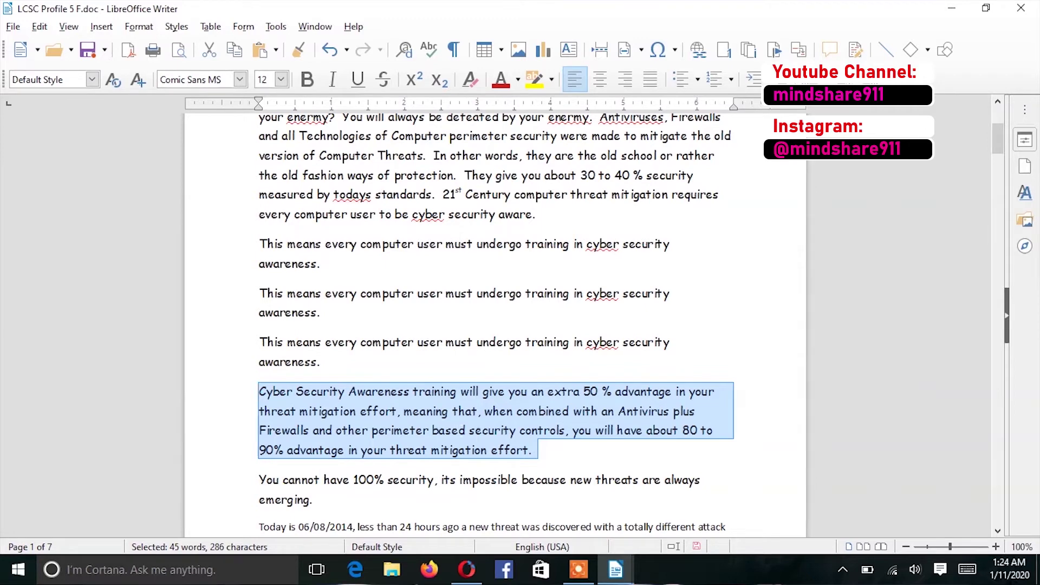
# Paste the copied paragraph as a new paragraph directly below the original
pyautogui.click(547, 462)
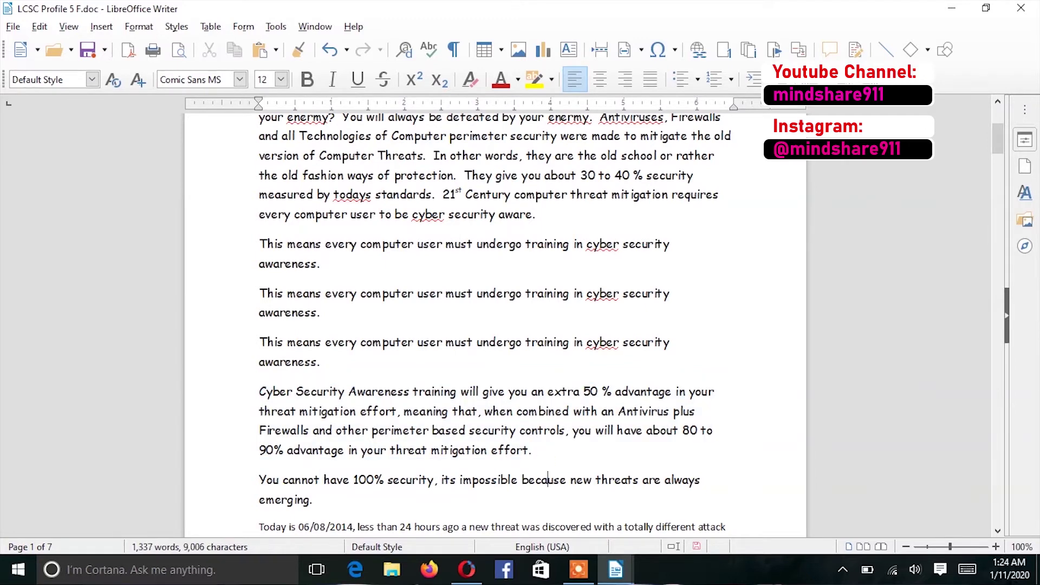
pyautogui.press('Return')
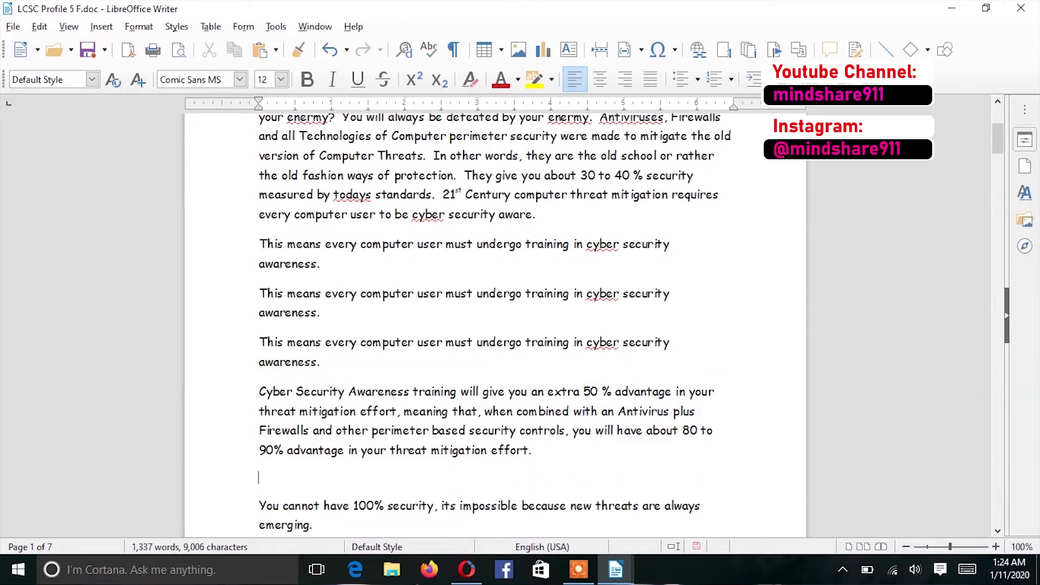
pyautogui.hotkey('ctrl', 'v')
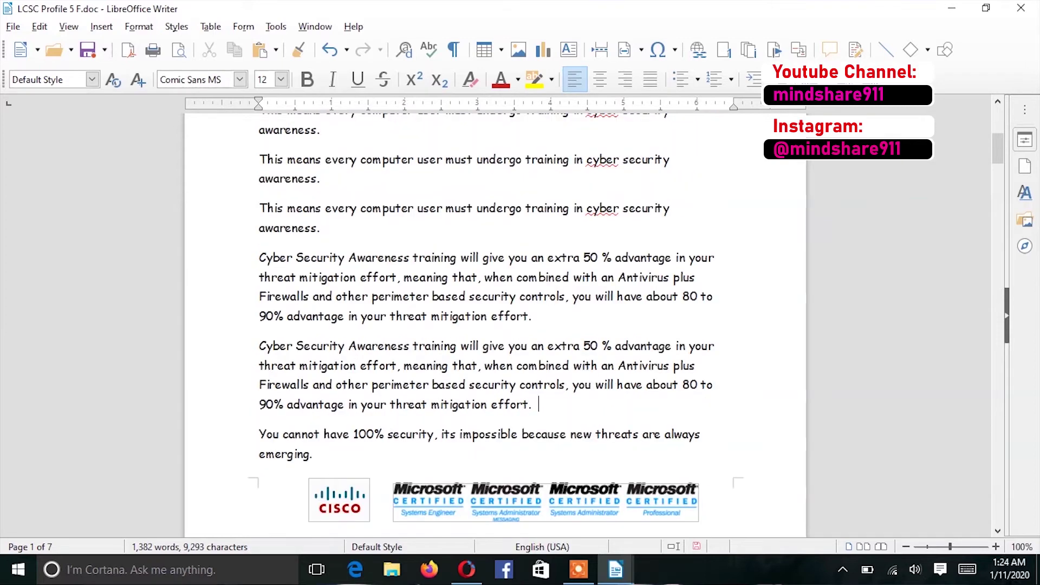
# Undo the paragraph paste from the Edit menu, then paste the Cyber Security paragraph back in
pyautogui.click(65, 28)
pyautogui.moveTo(39, 26)
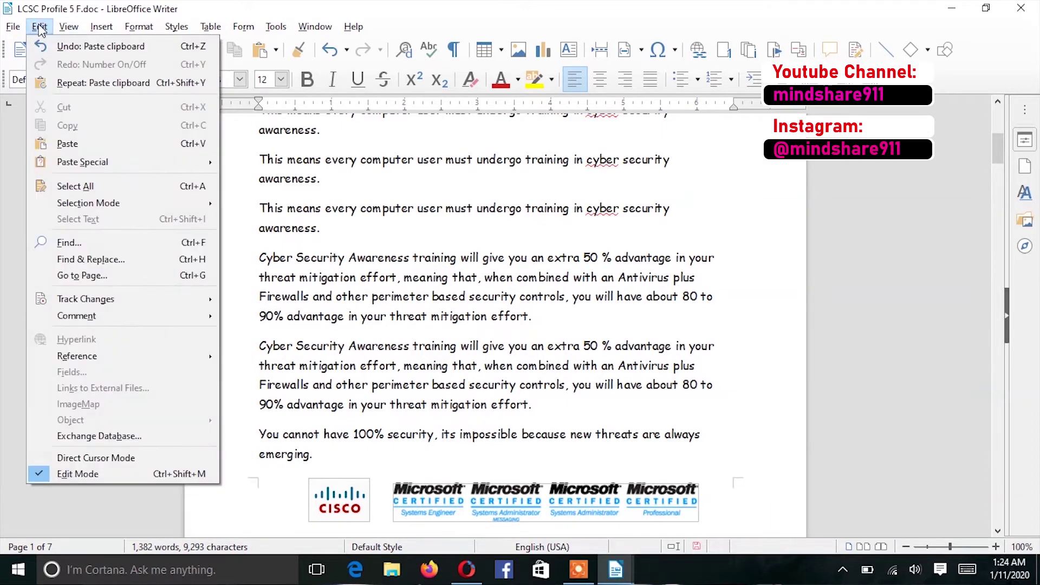
pyautogui.click(63, 47)
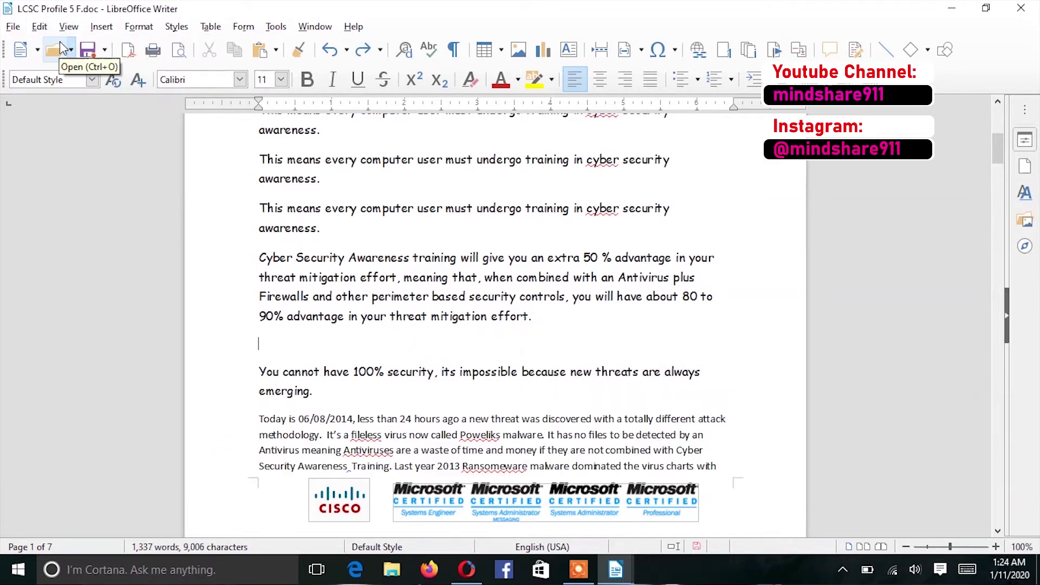
pyautogui.click(44, 28)
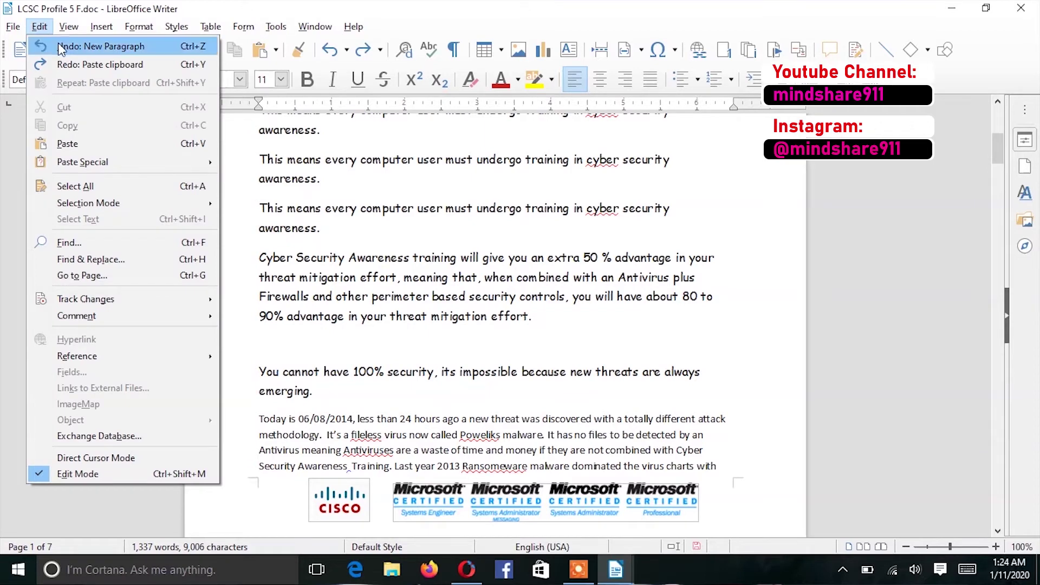
pyautogui.click(551, 418)
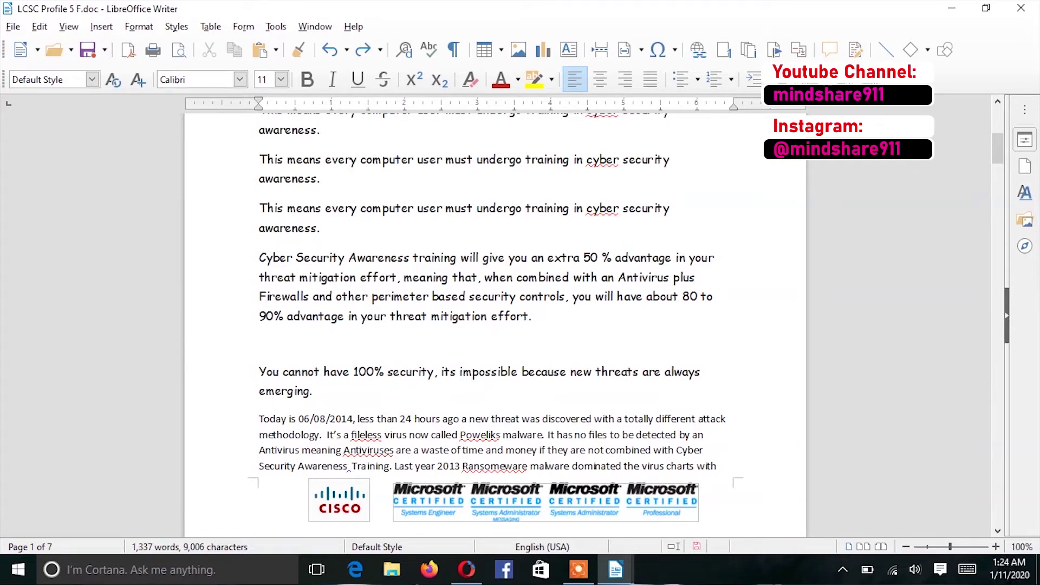
pyautogui.click(39, 26)
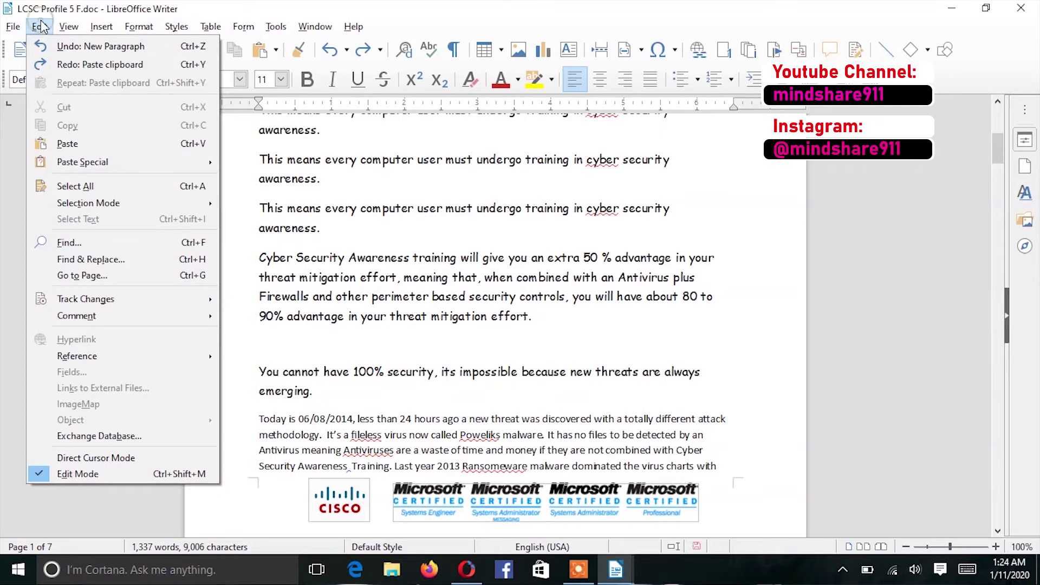
pyautogui.click(89, 142)
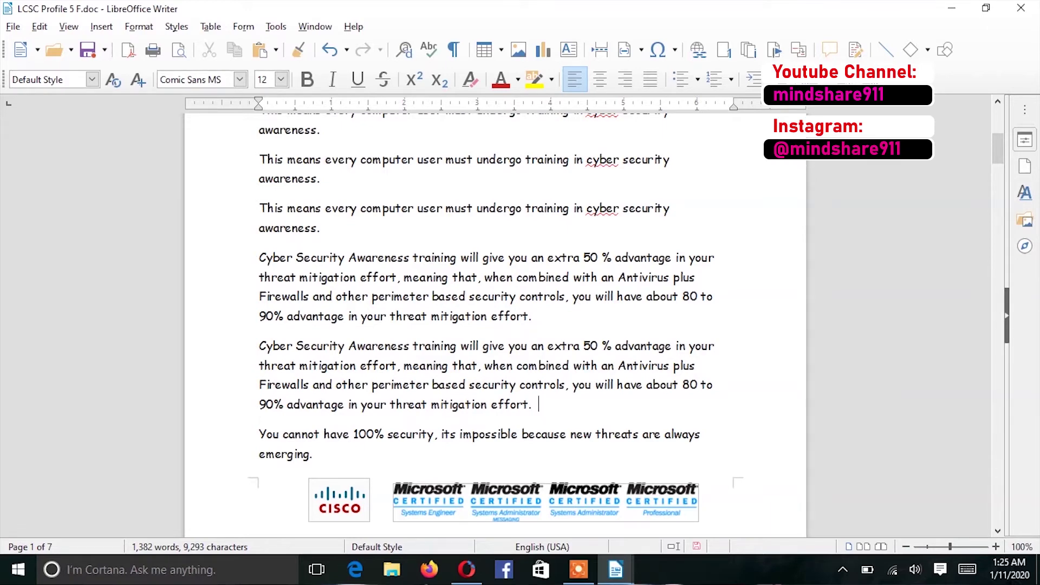
# Delete the 'You cannot have 100% security' paragraph and paste a third Cyber Security copy
pyautogui.press('Down')
pyautogui.press('Home')
pyautogui.hotkey('ctrl', 'shift', 'Down')
pyautogui.press('Delete')
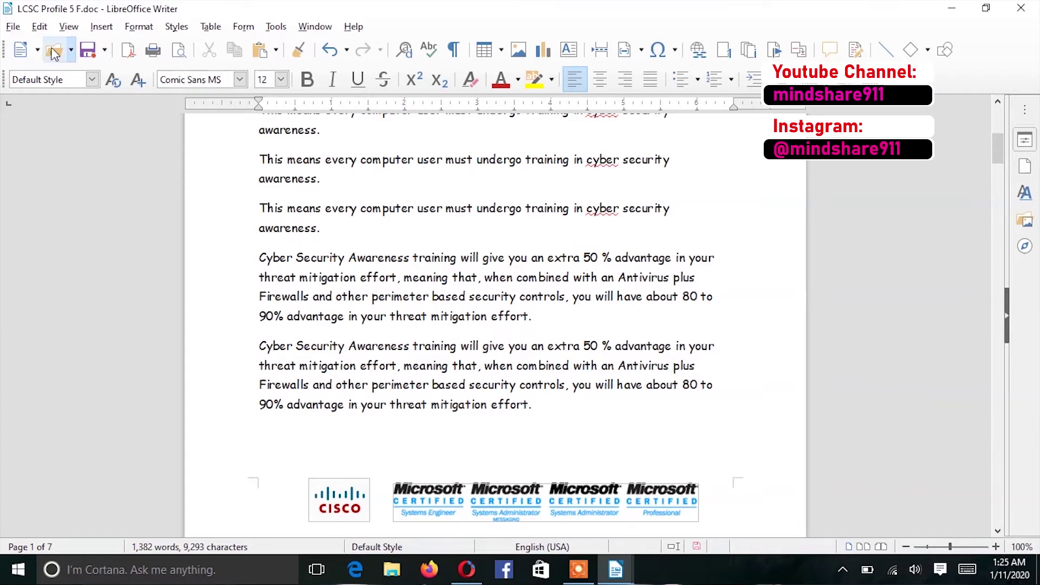
pyautogui.click(40, 27)
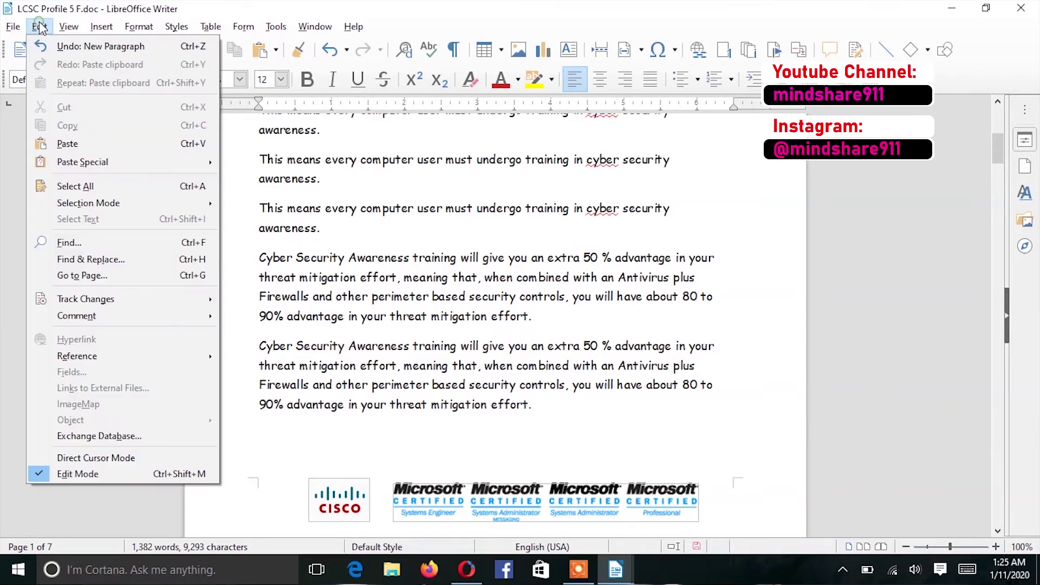
pyautogui.click(99, 141)
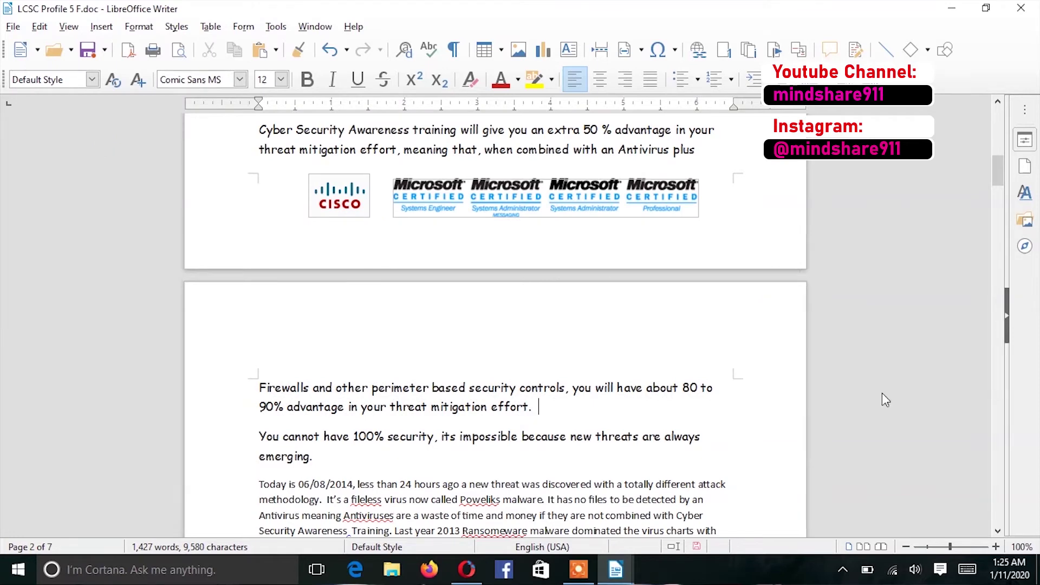
pyautogui.click(997, 531)
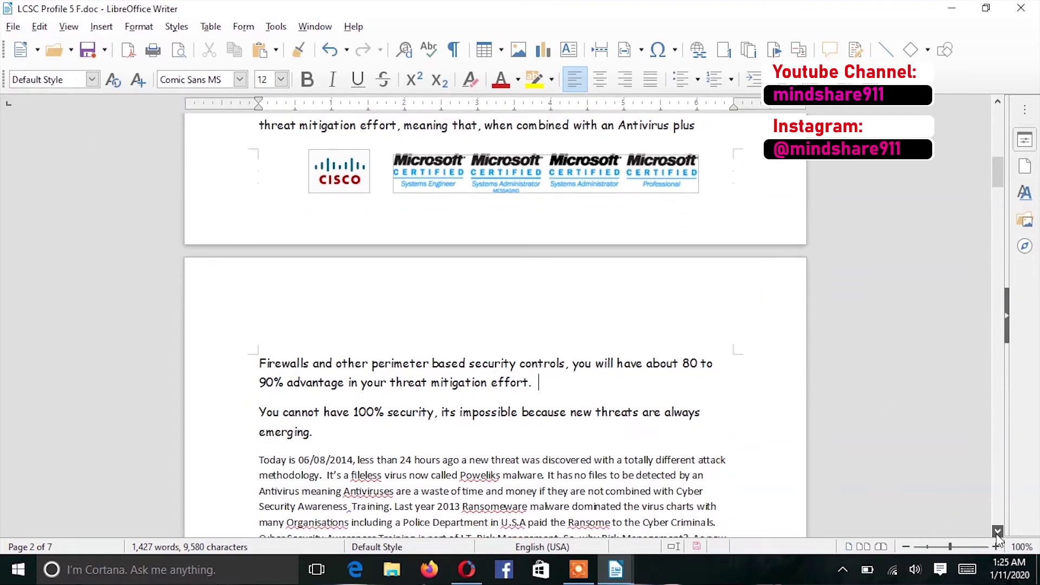
pyautogui.click(997, 532)
pyautogui.click(997, 531)
pyautogui.click(997, 531)
pyautogui.click(997, 531)
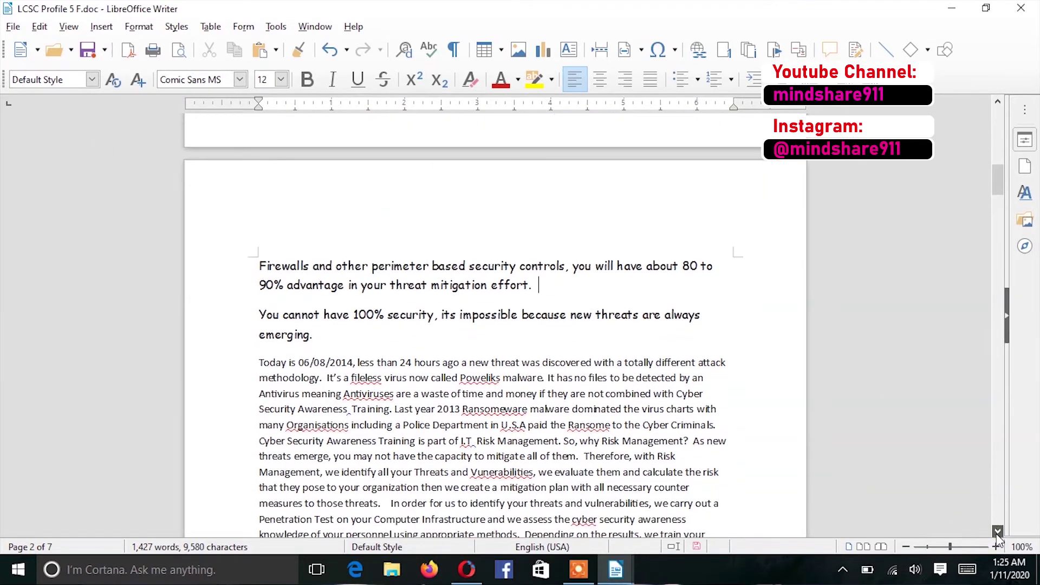
pyautogui.click(997, 531)
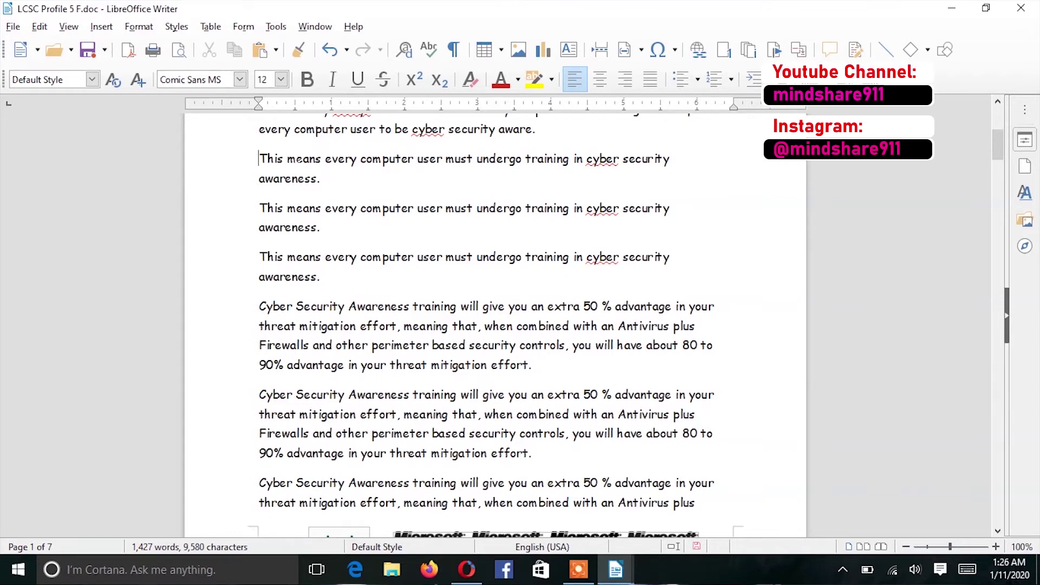
# Select the first two 'This means…' sentences and delete them plus the leftover empty line
pyautogui.moveTo(258, 158); pyautogui.dragTo(303, 159)
pyautogui.hotkey('shift', 'Right')
pyautogui.hotkey('shift', 'Right')
pyautogui.hotkey('shift', 'Right')
pyautogui.hotkey('shift', 'Right')
pyautogui.hotkey('shift', 'Right')
pyautogui.hotkey('shift', 'Right')
pyautogui.hotkey('shift', 'Right')
pyautogui.hotkey('shift', 'Right')
pyautogui.hotkey('shift', 'Right')
pyautogui.hotkey('shift', 'Right')
pyautogui.hotkey('shift', 'Right')
pyautogui.hotkey('shift', 'Right')
pyautogui.hotkey('shift', 'Right')
pyautogui.hotkey('shift', 'Right')
pyautogui.hotkey('shift', 'Right')
pyautogui.hotkey('shift', 'Right')
pyautogui.hotkey('shift', 'Right')
pyautogui.hotkey('shift', 'Right')
pyautogui.hotkey('shift', 'Right')
pyautogui.hotkey('shift', 'Right')
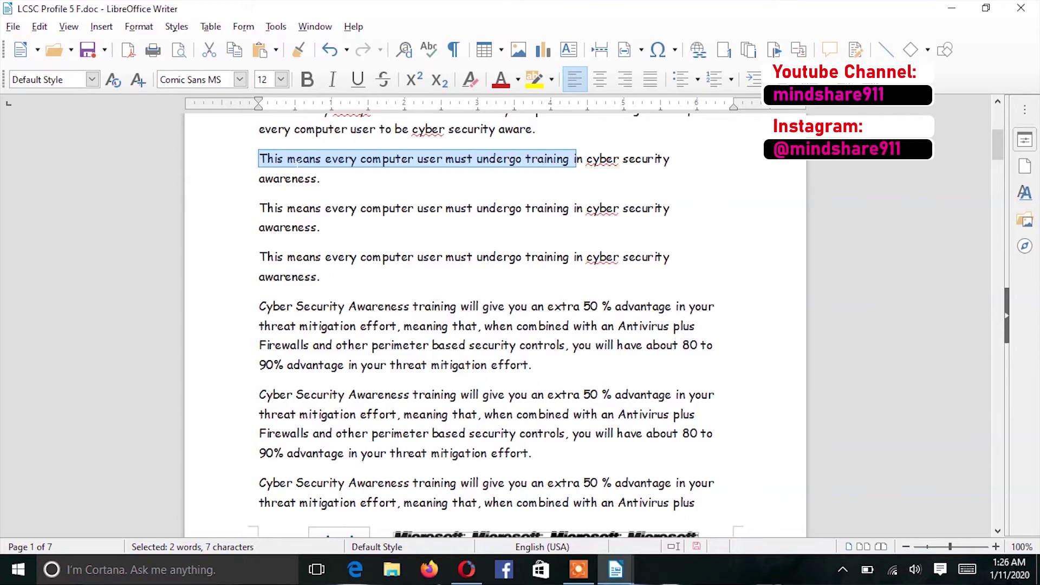
pyautogui.hotkey('shift', 'Right')
pyautogui.hotkey('shift', 'Right')
pyautogui.hotkey('shift', 'Right')
pyautogui.hotkey('shift', 'Right')
pyautogui.hotkey('shift', 'Right')
pyautogui.hotkey('shift', 'Right')
pyautogui.hotkey('shift', 'Right')
pyautogui.hotkey('shift', 'Right')
pyautogui.hotkey('shift', 'Right')
pyautogui.hotkey('shift', 'Right')
pyautogui.hotkey('shift', 'Right')
pyautogui.hotkey('shift', 'Right')
pyautogui.hotkey('shift', 'Right')
pyautogui.hotkey('shift', 'Right')
pyautogui.hotkey('shift', 'Right')
pyautogui.hotkey('shift', 'Right')
pyautogui.hotkey('shift', 'Right')
pyautogui.hotkey('shift', 'Right')
pyautogui.hotkey('shift', 'Right')
pyautogui.hotkey('shift', 'Right')
pyautogui.hotkey('ctrl', 'c')
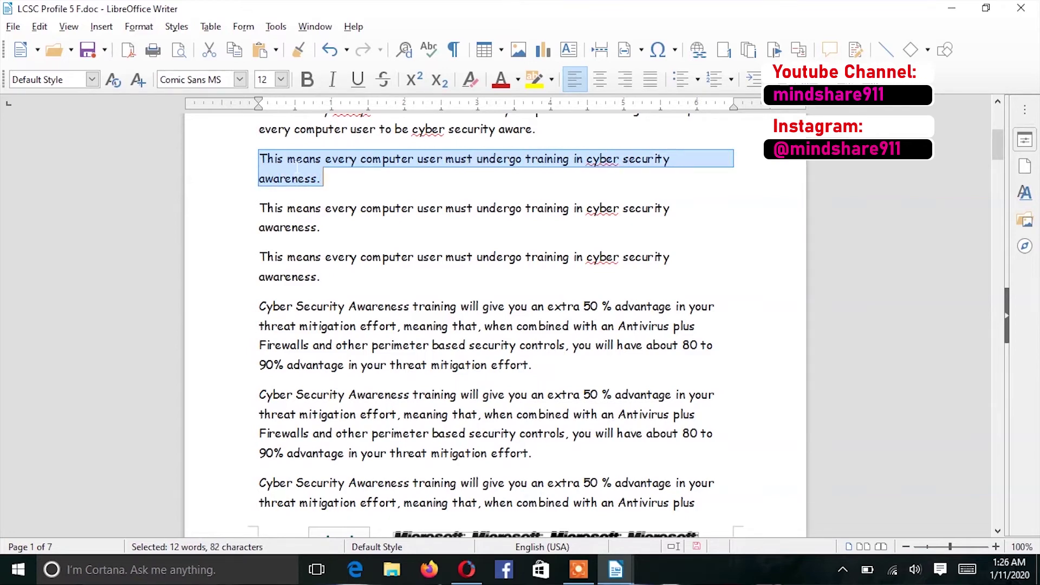
pyautogui.hotkey('shift', 'Right')
pyautogui.hotkey('shift', 'Right')
pyautogui.hotkey('shift', 'Right')
pyautogui.hotkey('shift', 'Right')
pyautogui.hotkey('shift', 'Right')
pyautogui.hotkey('shift', 'Right')
pyautogui.hotkey('shift', 'Right')
pyautogui.hotkey('shift', 'Right')
pyautogui.hotkey('shift', 'Right')
pyautogui.hotkey('shift', 'Right')
pyautogui.hotkey('shift', 'Right')
pyautogui.hotkey('shift', 'Right')
pyautogui.hotkey('shift', 'Right')
pyautogui.hotkey('shift', 'Right')
pyautogui.hotkey('shift', 'Right')
pyautogui.hotkey('shift', 'Right')
pyautogui.hotkey('shift', 'Right')
pyautogui.hotkey('shift', 'Right')
pyautogui.hotkey('shift', 'Right')
pyautogui.hotkey('shift', 'Right')
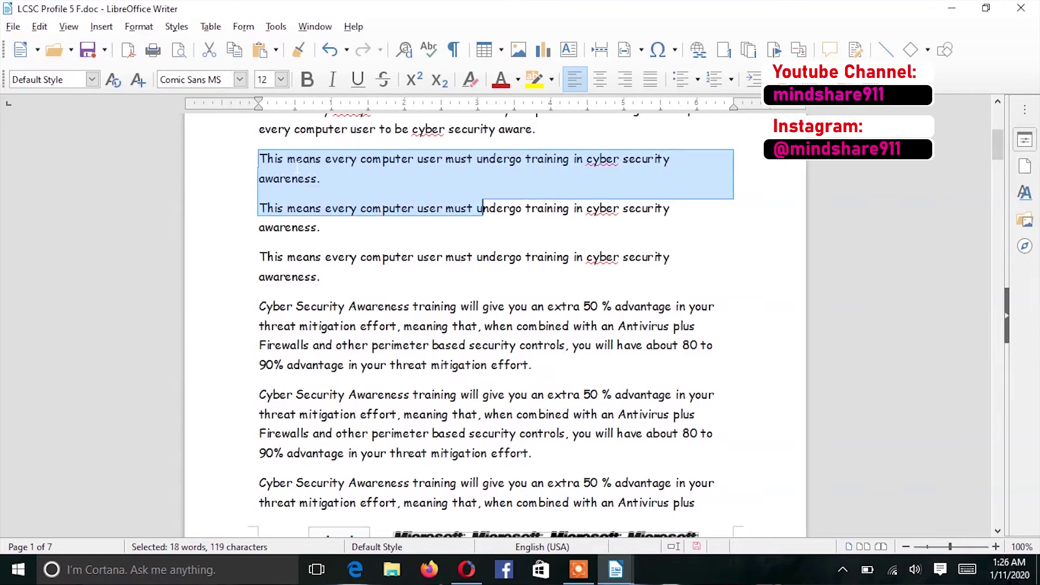
pyautogui.hotkey('shift', 'Right')
pyautogui.hotkey('shift', 'Right')
pyautogui.hotkey('shift', 'Right')
pyautogui.hotkey('shift', 'Right')
pyautogui.hotkey('shift', 'Right')
pyautogui.hotkey('shift', 'Right')
pyautogui.hotkey('shift', 'Right')
pyautogui.hotkey('shift', 'Right')
pyautogui.hotkey('shift', 'Right')
pyautogui.hotkey('shift', 'Right')
pyautogui.hotkey('shift', 'Right')
pyautogui.hotkey('shift', 'Right')
pyautogui.hotkey('shift', 'Right')
pyautogui.hotkey('shift', 'Right')
pyautogui.hotkey('shift', 'Right')
pyautogui.hotkey('shift', 'Right')
pyautogui.hotkey('shift', 'Right')
pyautogui.hotkey('shift', 'Right')
pyautogui.hotkey('shift', 'Right')
pyautogui.hotkey('shift', 'Right')
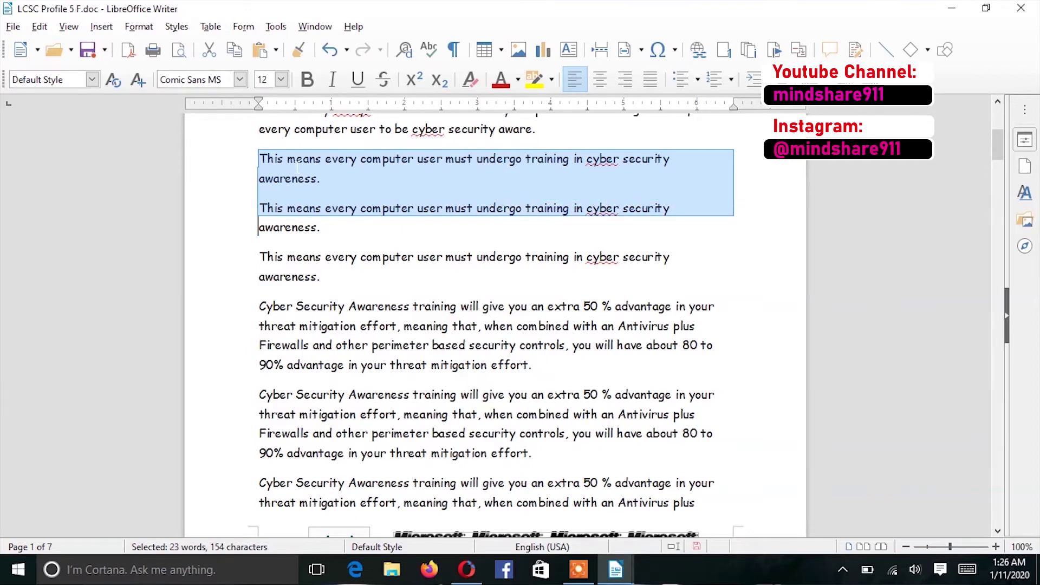
pyautogui.hotkey('shift', 'Right')
pyautogui.hotkey('shift', 'Right')
pyautogui.hotkey('shift', 'Right')
pyautogui.hotkey('shift', 'Right')
pyautogui.hotkey('shift', 'Right')
pyautogui.hotkey('shift', 'Right')
pyautogui.hotkey('shift', 'Right')
pyautogui.hotkey('shift', 'Right')
pyautogui.hotkey('shift', 'Right')
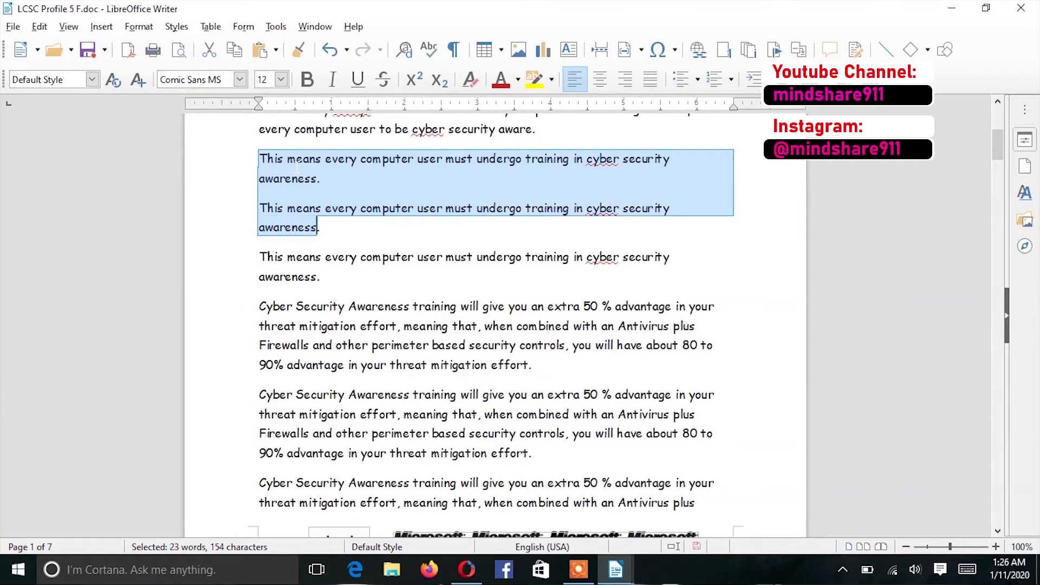
pyautogui.hotkey('shift', 'Right')
pyautogui.press('Delete')
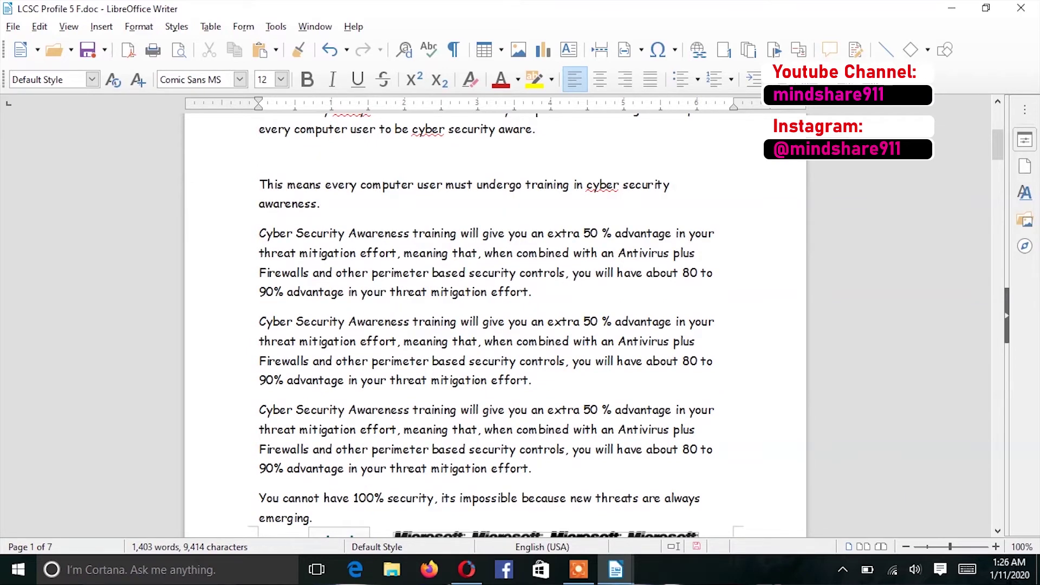
pyautogui.press('Delete')
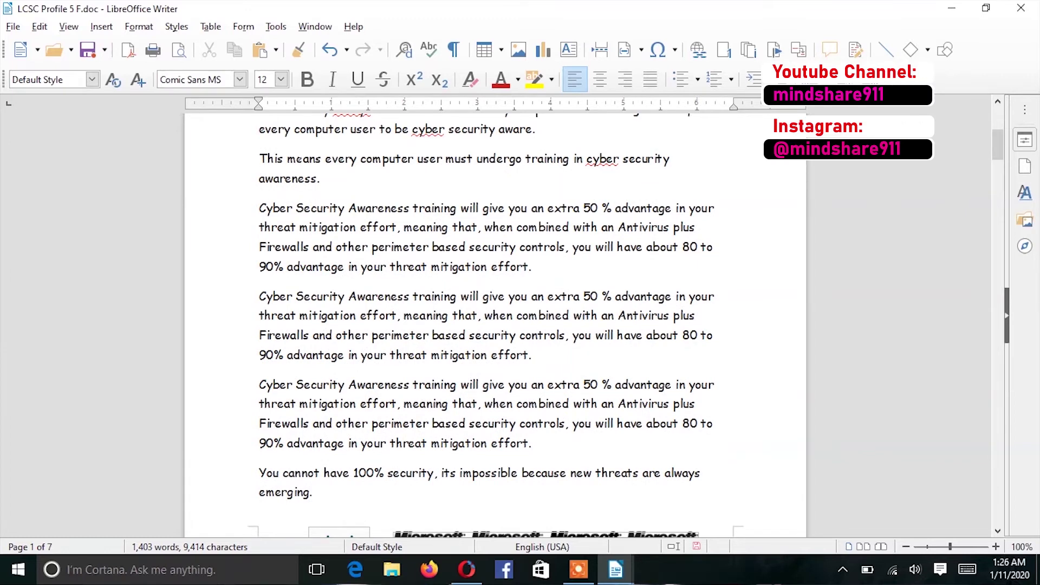
# Select the last 'This means every computer user…' sentence and remove it, leaving an empty line
pyautogui.hotkey('shift', 'Right')
pyautogui.hotkey('shift', 'Right')
pyautogui.hotkey('shift', 'Right')
pyautogui.hotkey('shift', 'Right')
pyautogui.hotkey('shift', 'Right')
pyautogui.hotkey('shift', 'Right')
pyautogui.hotkey('shift', 'Right')
pyautogui.hotkey('shift', 'Right')
pyautogui.hotkey('shift', 'Right')
pyautogui.hotkey('shift', 'Right')
pyautogui.hotkey('shift', 'Right')
pyautogui.hotkey('shift', 'Right')
pyautogui.hotkey('shift', 'Right')
pyautogui.hotkey('shift', 'Right')
pyautogui.hotkey('shift', 'Right')
pyautogui.hotkey('shift', 'Right')
pyautogui.hotkey('shift', 'Right')
pyautogui.hotkey('shift', 'Right')
pyautogui.hotkey('shift', 'Right')
pyautogui.hotkey('shift', 'Right')
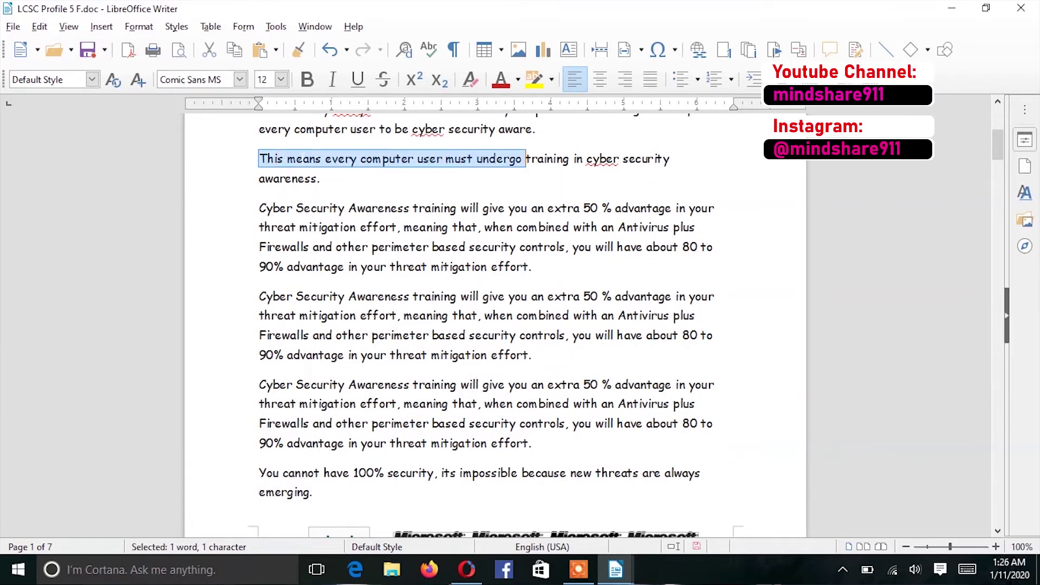
pyautogui.hotkey('shift', 'Right')
pyautogui.hotkey('shift', 'Right')
pyautogui.hotkey('shift', 'Right')
pyautogui.hotkey('shift', 'Right')
pyautogui.hotkey('shift', 'Right')
pyautogui.hotkey('shift', 'Right')
pyautogui.hotkey('shift', 'Right')
pyautogui.hotkey('shift', 'Right')
pyautogui.hotkey('shift', 'Right')
pyautogui.hotkey('shift', 'Right')
pyautogui.hotkey('shift', 'Right')
pyautogui.hotkey('shift', 'Right')
pyautogui.hotkey('shift', 'Right')
pyautogui.hotkey('shift', 'Right')
pyautogui.hotkey('shift', 'Right')
pyautogui.hotkey('shift', 'Right')
pyautogui.hotkey('shift', 'Right')
pyautogui.hotkey('shift', 'Right')
pyautogui.hotkey('shift', 'Right')
pyautogui.hotkey('shift', 'Right')
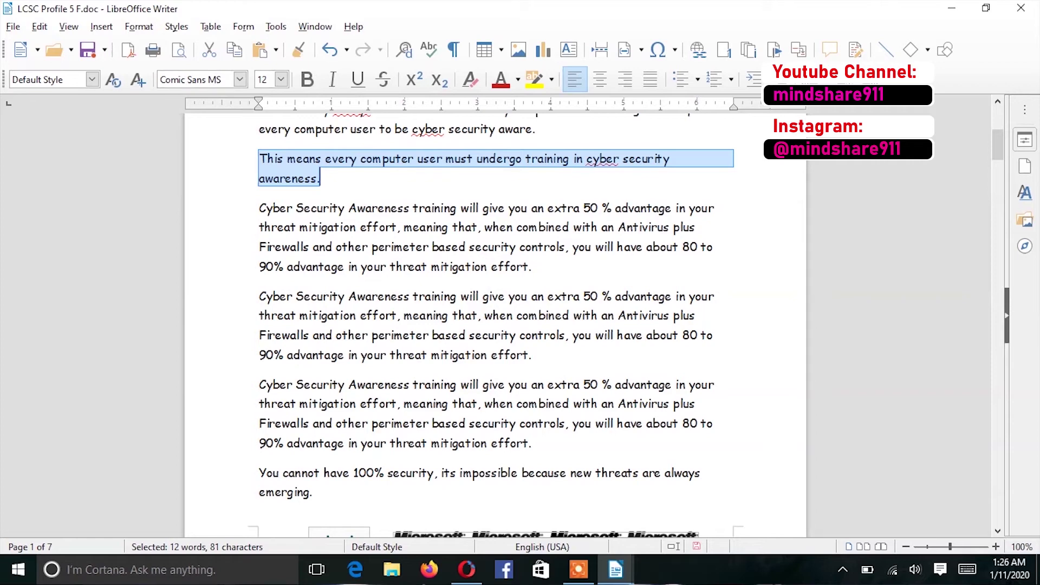
pyautogui.press('Delete')
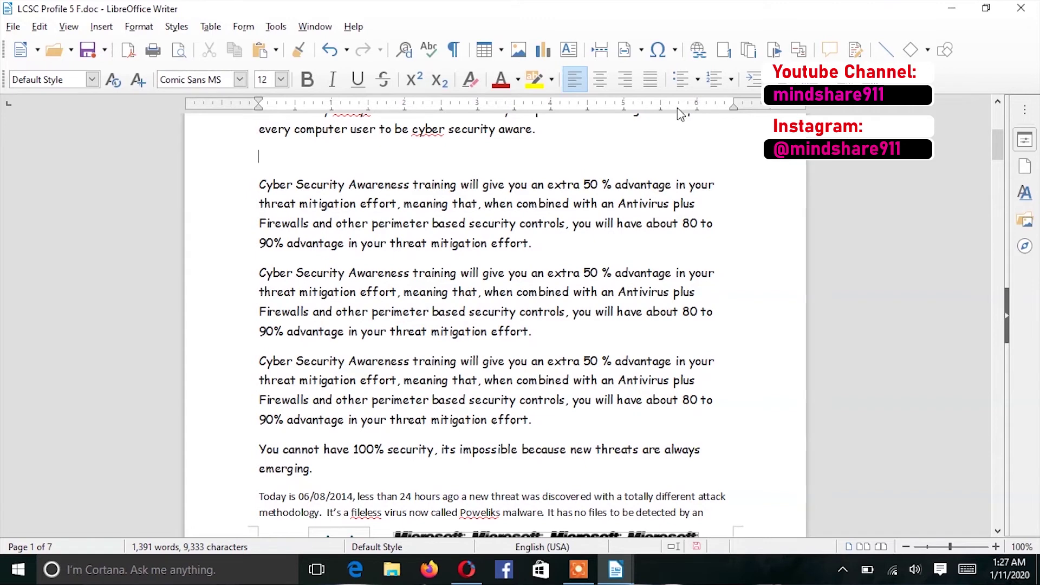
# Scroll up and paste the 'This means…' sentence back onto the empty line
pyautogui.click(999, 102)
pyautogui.click(999, 102)
pyautogui.click(998, 102)
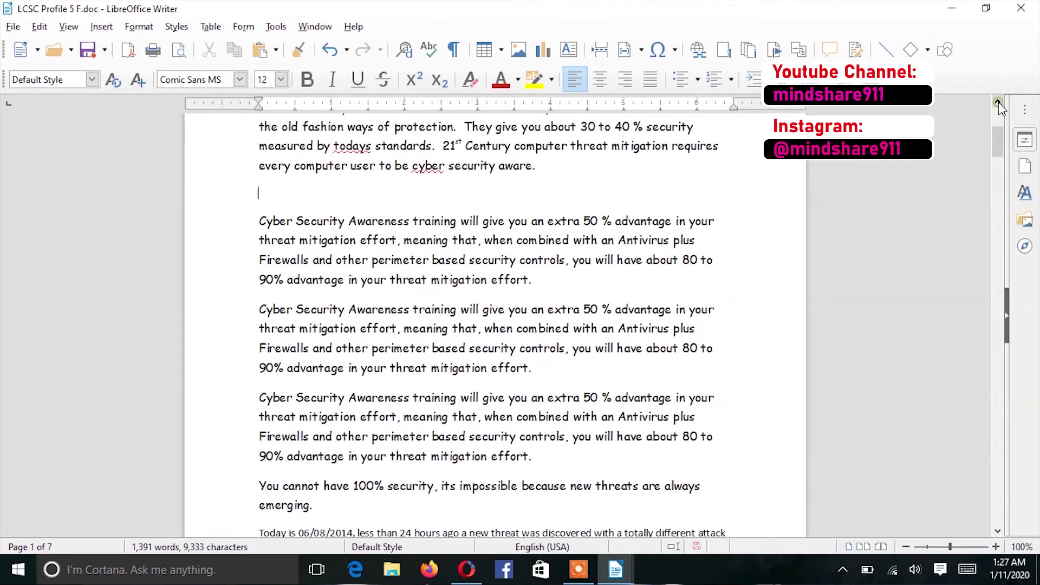
pyautogui.click(999, 102)
pyautogui.click(999, 102)
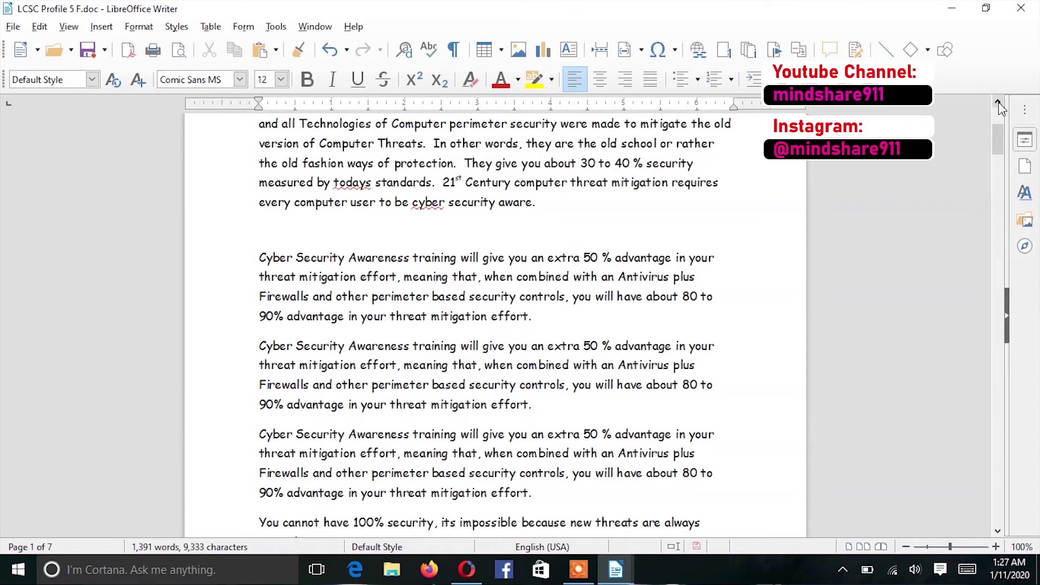
pyautogui.hotkey('ctrl', 'v')
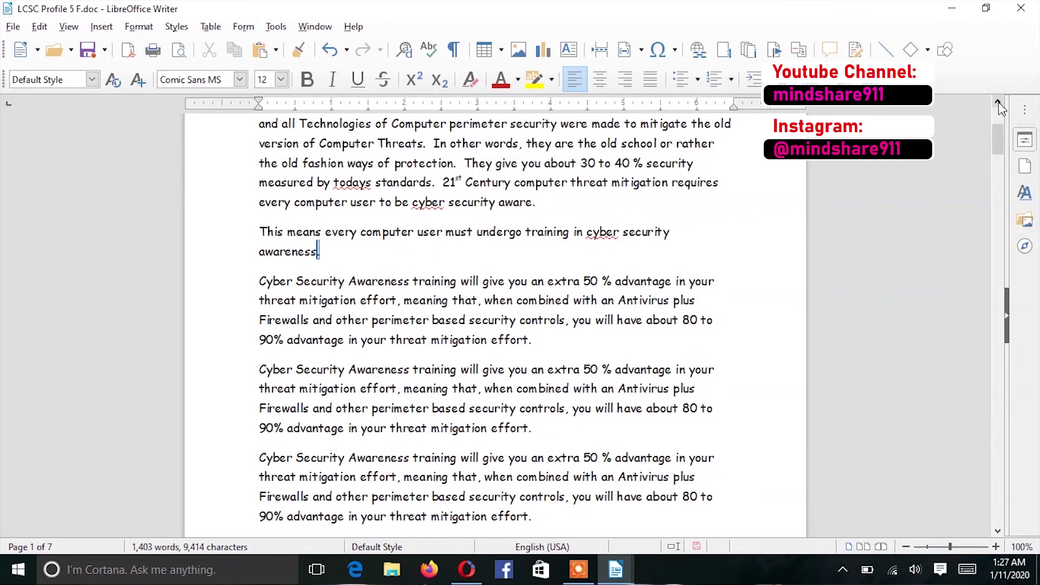
pyautogui.hotkey('shift', 'Left')
pyautogui.hotkey('shift', 'Left')
pyautogui.hotkey('shift', 'Left')
pyautogui.hotkey('shift', 'Left')
pyautogui.hotkey('shift', 'Left')
pyautogui.hotkey('shift', 'Left')
pyautogui.hotkey('shift', 'Left')
pyautogui.hotkey('shift', 'Left')
pyautogui.hotkey('shift', 'Left')
pyautogui.hotkey('shift', 'Left')
pyautogui.hotkey('shift', 'Left')
pyautogui.hotkey('shift', 'Left')
pyautogui.hotkey('shift', 'Left')
pyautogui.hotkey('shift', 'Left')
pyautogui.hotkey('shift', 'Left')
pyautogui.hotkey('shift', 'Left')
pyautogui.hotkey('shift', 'Left')
pyautogui.hotkey('shift', 'Left')
pyautogui.hotkey('shift', 'Left')
pyautogui.hotkey('shift', 'Left')
pyautogui.hotkey('shift', 'Left')
pyautogui.hotkey('shift', 'Left')
pyautogui.hotkey('shift', 'Left')
pyautogui.hotkey('shift', 'Left')
pyautogui.hotkey('shift', 'Left')
pyautogui.hotkey('shift', 'Left')
pyautogui.hotkey('shift', 'Left')
pyautogui.hotkey('shift', 'Left')
pyautogui.hotkey('shift', 'Left')
pyautogui.hotkey('shift', 'Left')
pyautogui.hotkey('shift', 'Left')
pyautogui.hotkey('shift', 'Left')
pyautogui.hotkey('shift', 'Left')
pyautogui.hotkey('shift', 'Left')
pyautogui.hotkey('shift', 'Left')
pyautogui.hotkey('shift', 'Left')
pyautogui.hotkey('shift', 'Left')
pyautogui.hotkey('shift', 'Left')
pyautogui.hotkey('shift', 'Left')
pyautogui.hotkey('shift', 'Left')
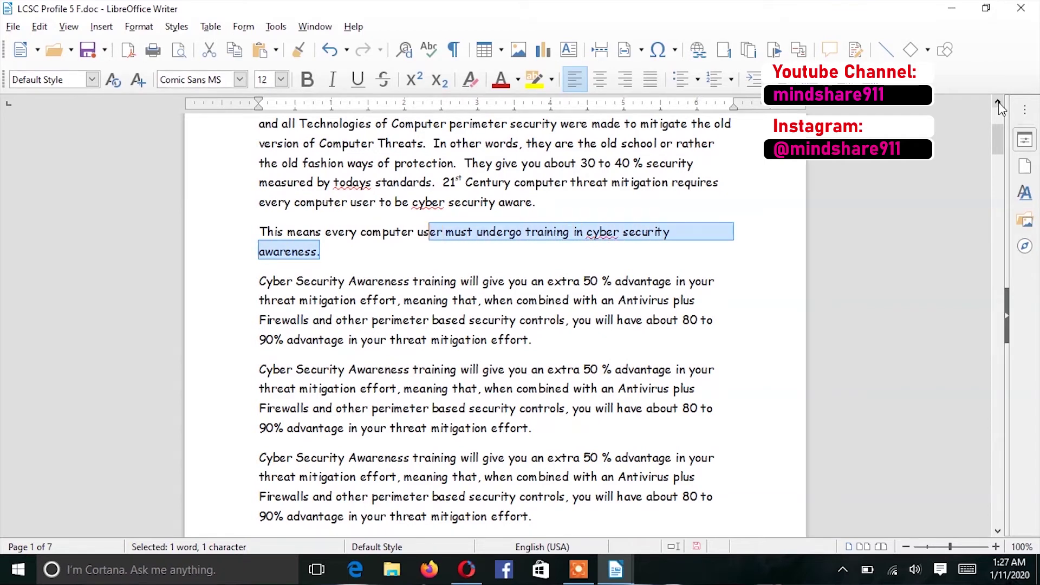
pyautogui.press('Left')
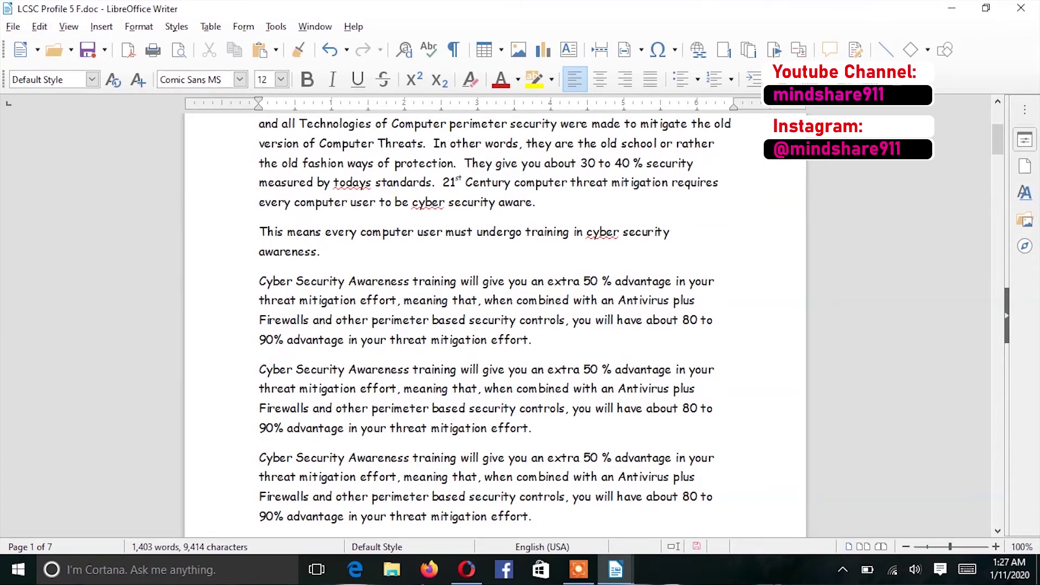
# Select exactly 'This means every computer user…' through 'awareness.' and bring up the Edit menu
pyautogui.click(327, 251)
pyautogui.hotkey('shift', 'Up')
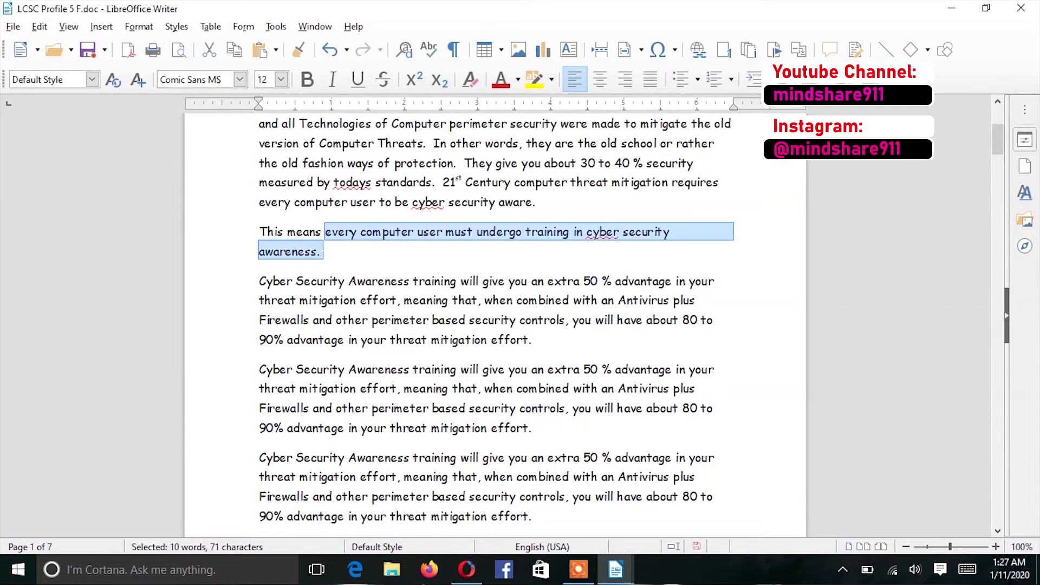
pyautogui.hotkey('shift', 'Left')
pyautogui.hotkey('shift', 'Left')
pyautogui.hotkey('shift', 'Left')
pyautogui.hotkey('shift', 'Left')
pyautogui.hotkey('shift', 'Left')
pyautogui.hotkey('shift', 'Left')
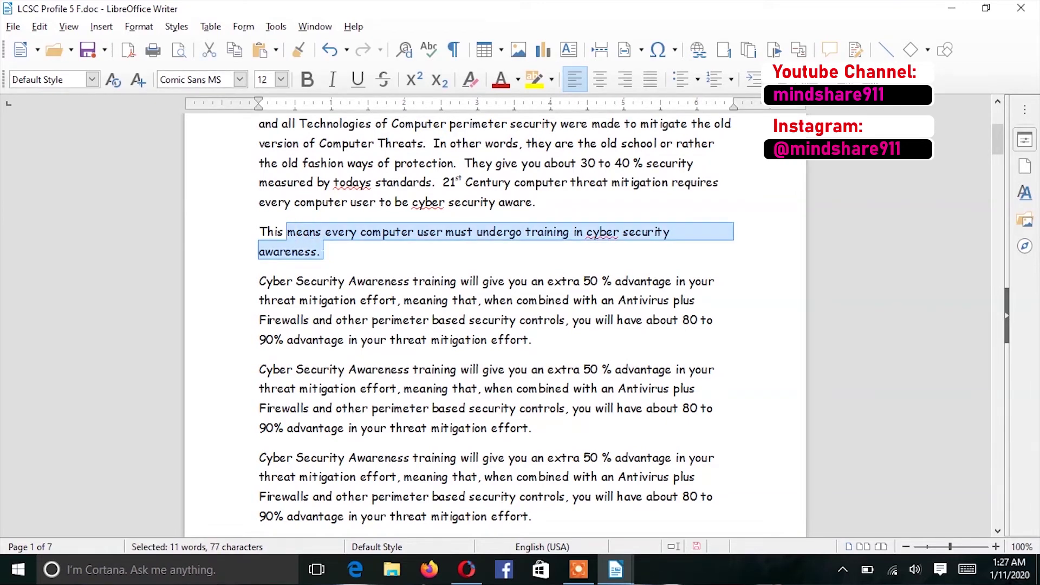
pyautogui.hotkey('shift', 'Left')
pyautogui.hotkey('shift', 'Left')
pyautogui.hotkey('shift', 'Left')
pyautogui.hotkey('shift', 'Left')
pyautogui.hotkey('shift', 'Left')
pyautogui.hotkey('shift', 'Left')
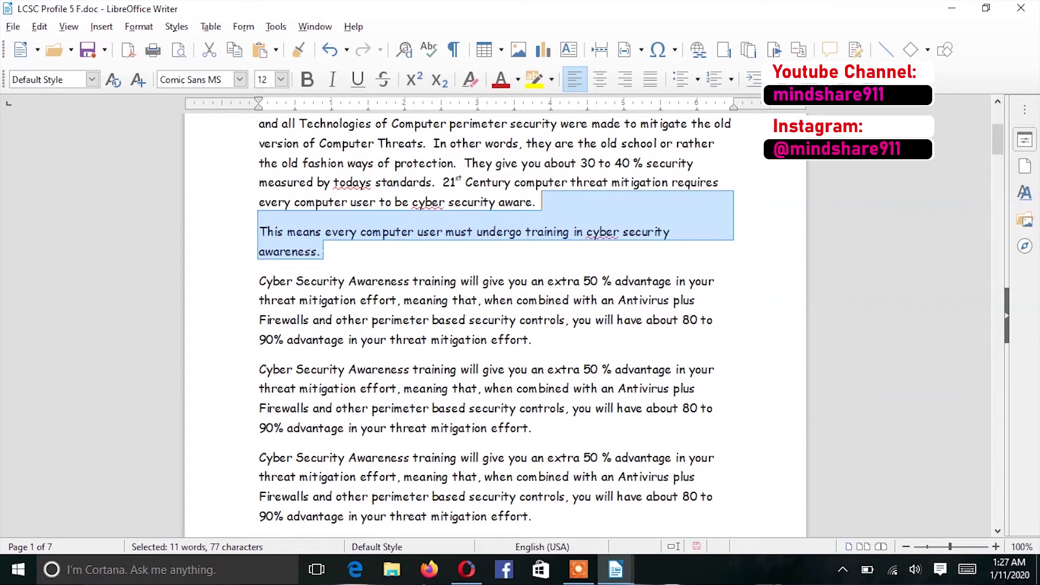
pyautogui.hotkey('shift', 'Right')
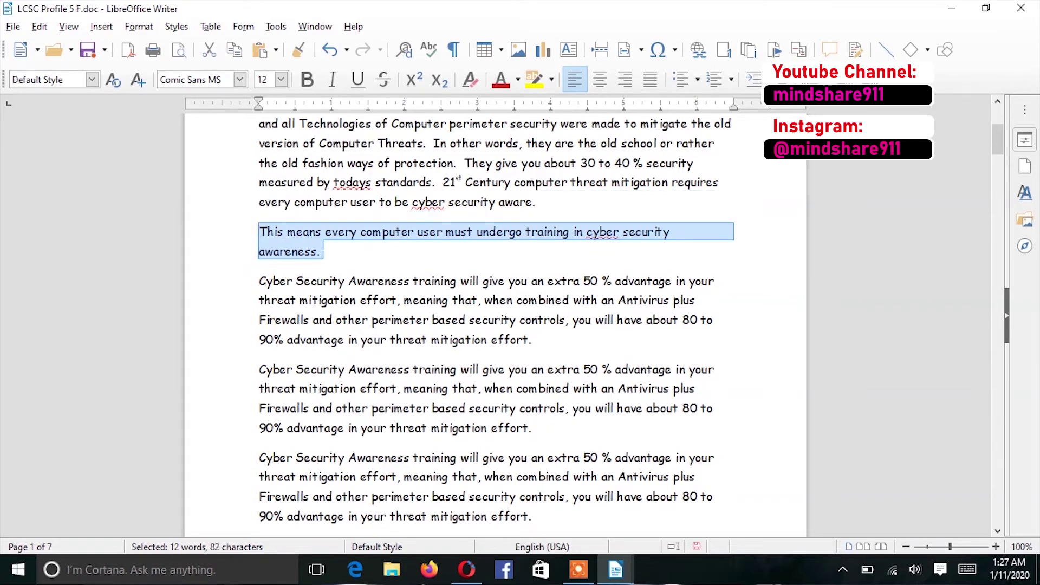
pyautogui.click(40, 27)
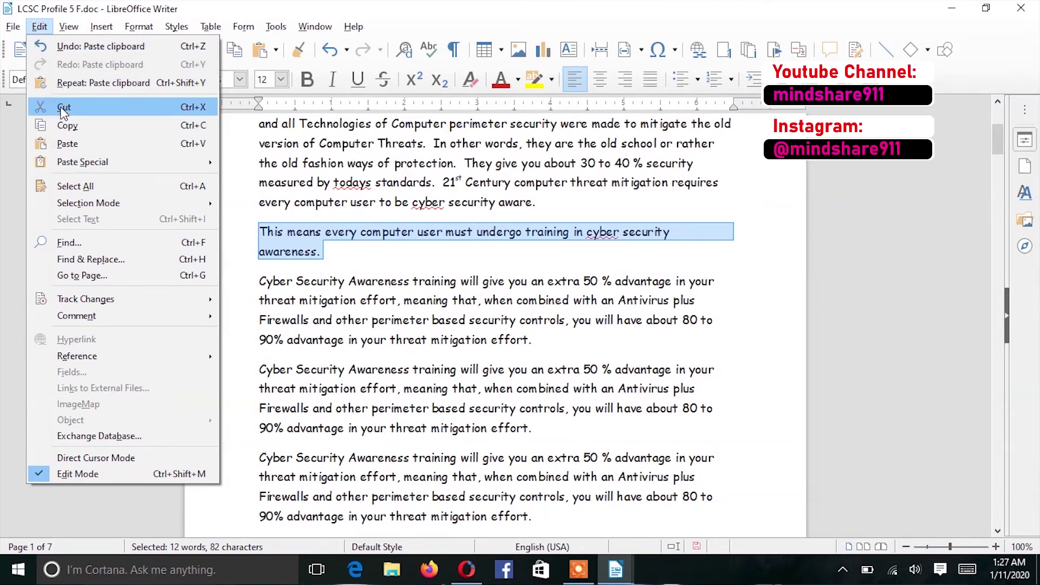
# Browse the File, View, Insert, Format, Table, Tools and Form menus
pyautogui.click(39, 26)
pyautogui.click(12, 26)
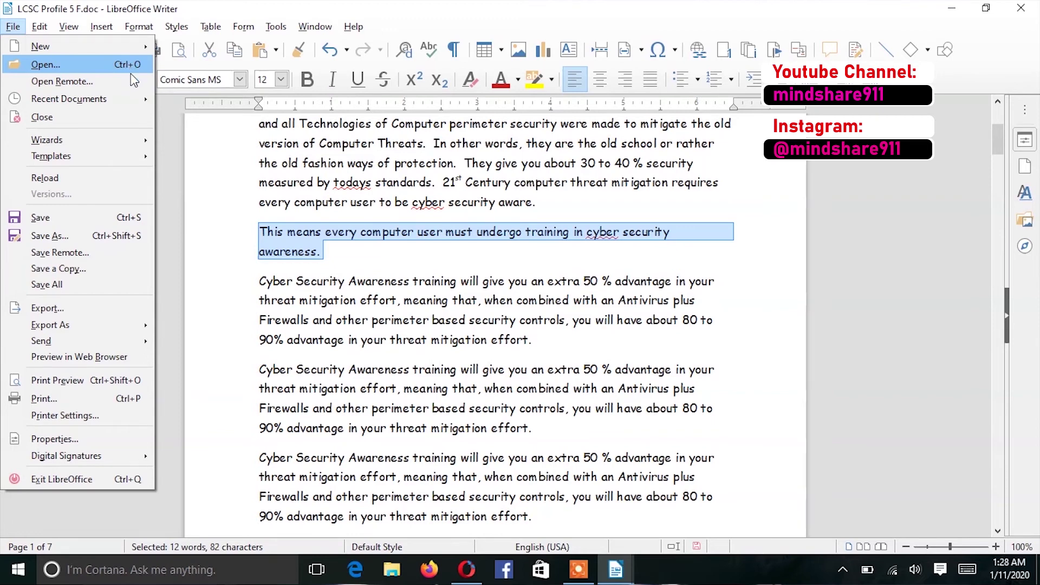
pyautogui.moveTo(37, 31)
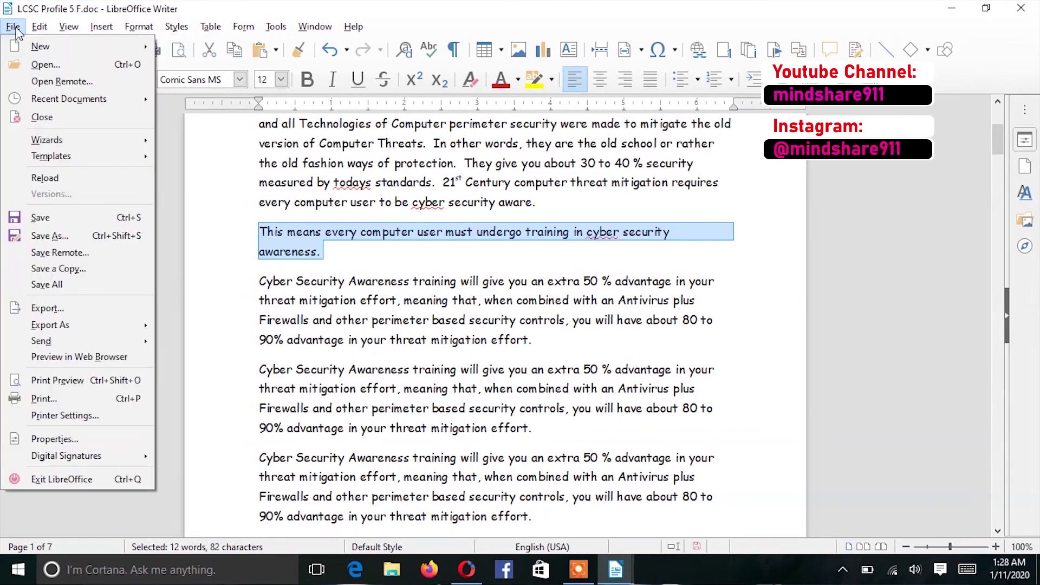
pyautogui.moveTo(69, 30)
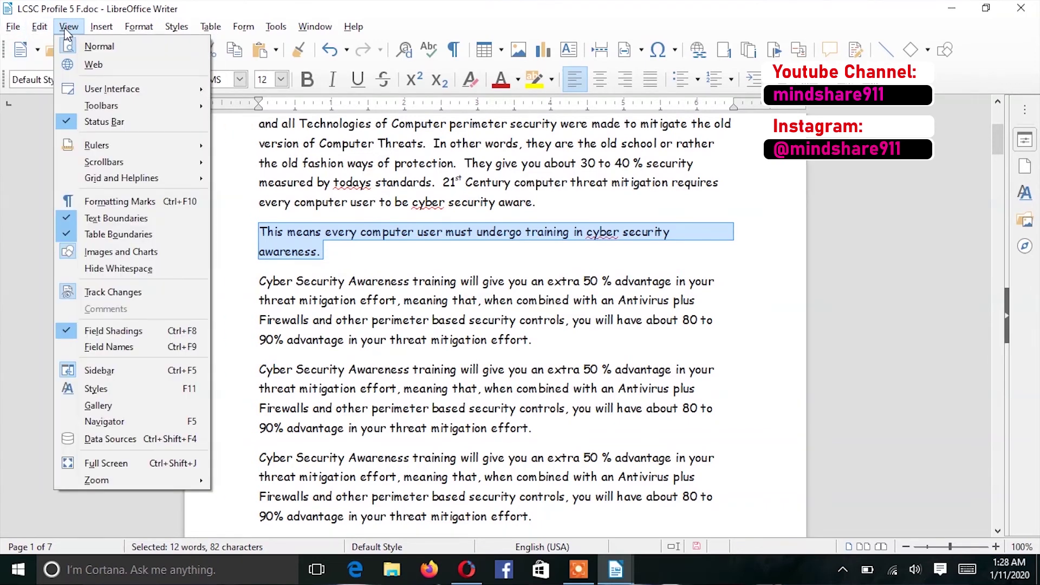
pyautogui.click(71, 30)
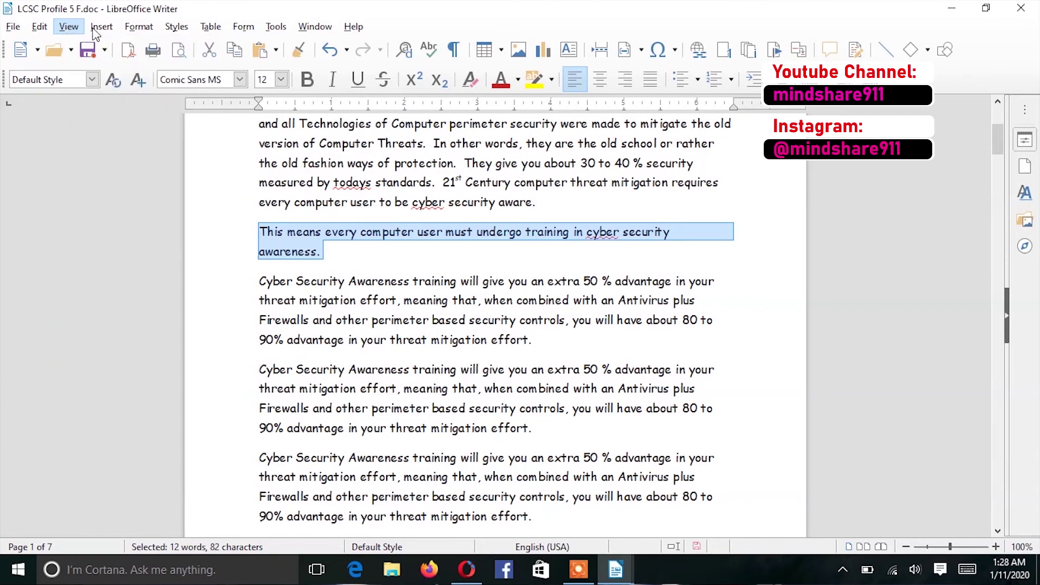
pyautogui.click(100, 29)
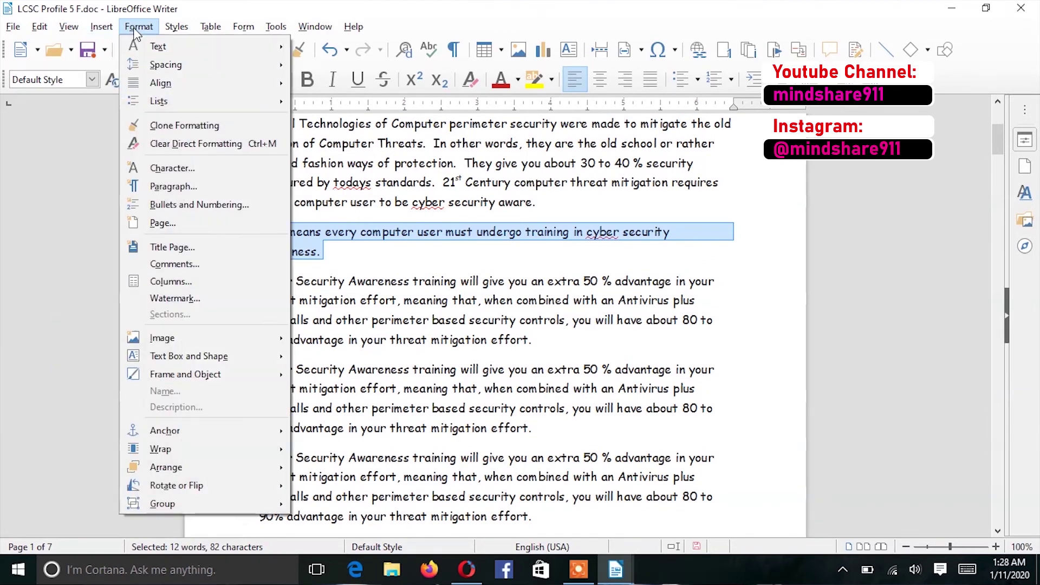
pyautogui.click(138, 28)
pyautogui.click(176, 28)
pyautogui.moveTo(216, 30)
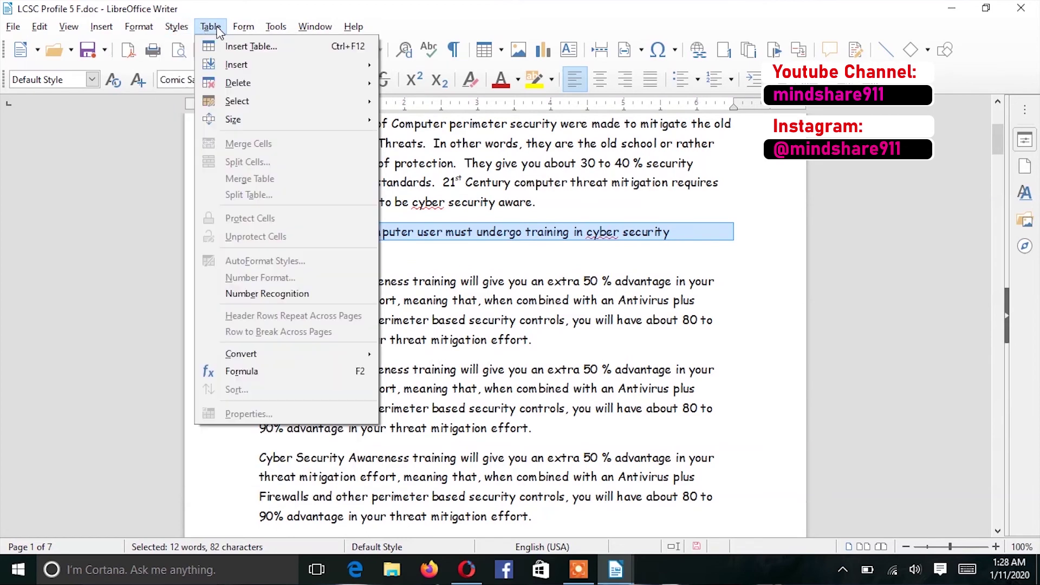
pyautogui.click(290, 29)
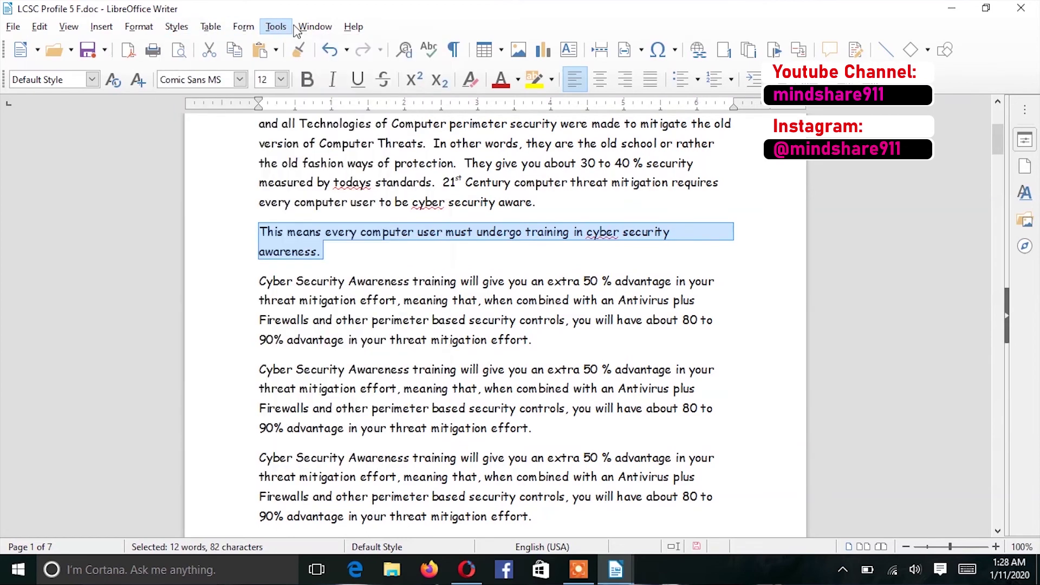
pyautogui.click(312, 27)
pyautogui.moveTo(253, 31)
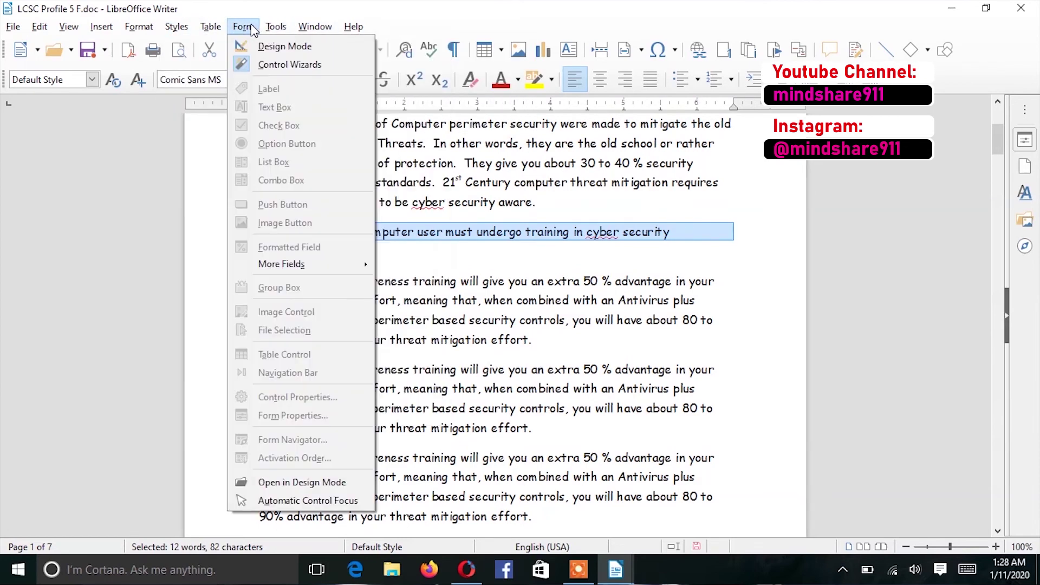
pyautogui.moveTo(152, 31)
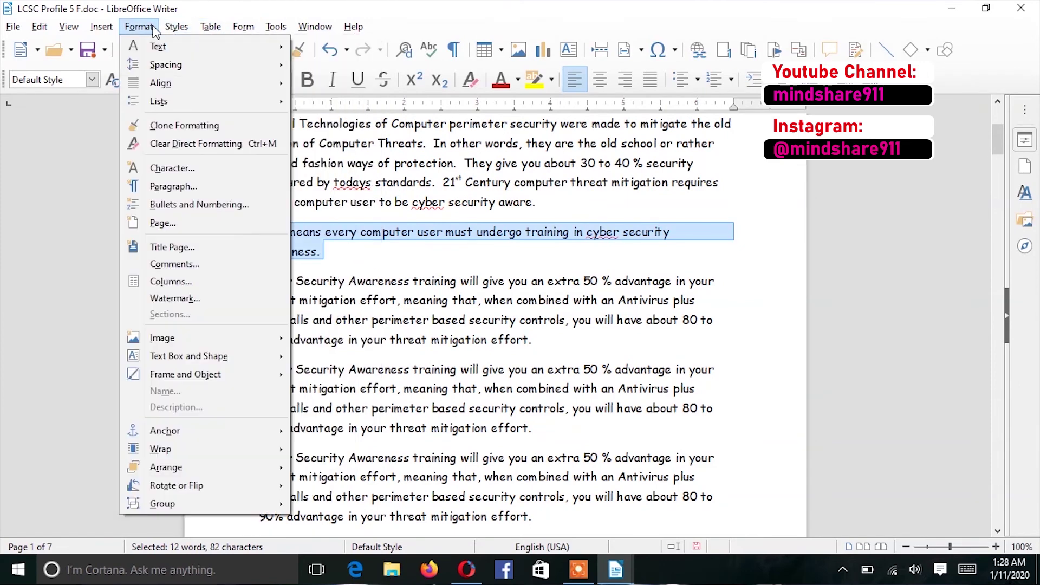
pyautogui.moveTo(108, 33)
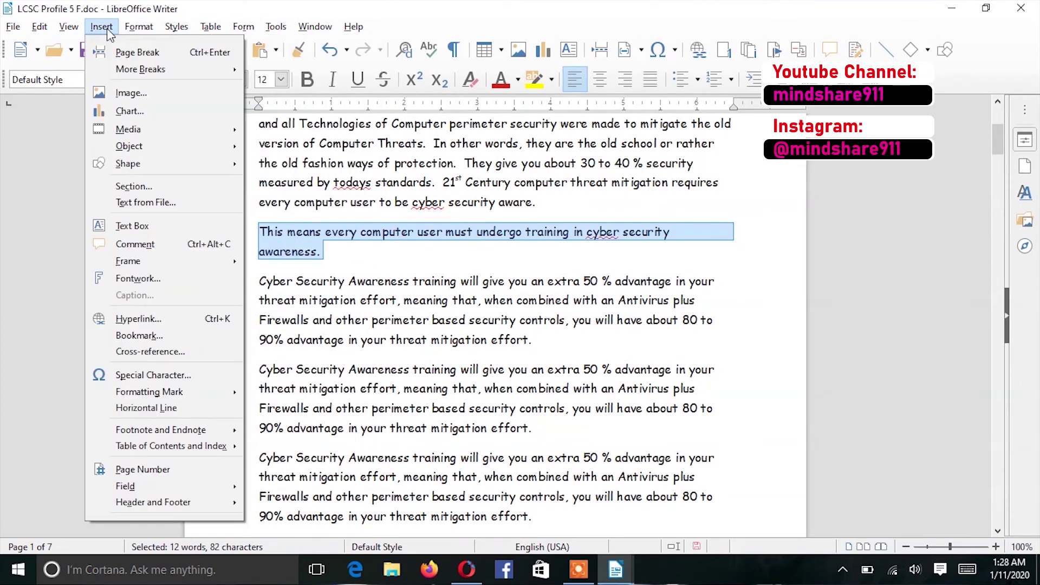
pyautogui.click(106, 28)
# Cut the selected 'This means…' sentence using Edit > Cut
pyautogui.click(70, 28)
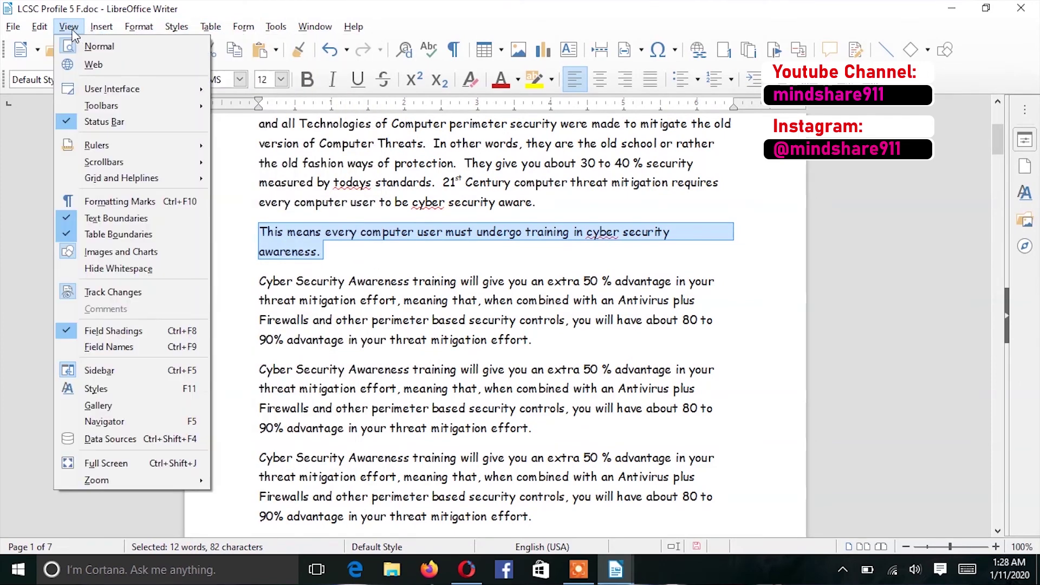
pyautogui.moveTo(46, 31)
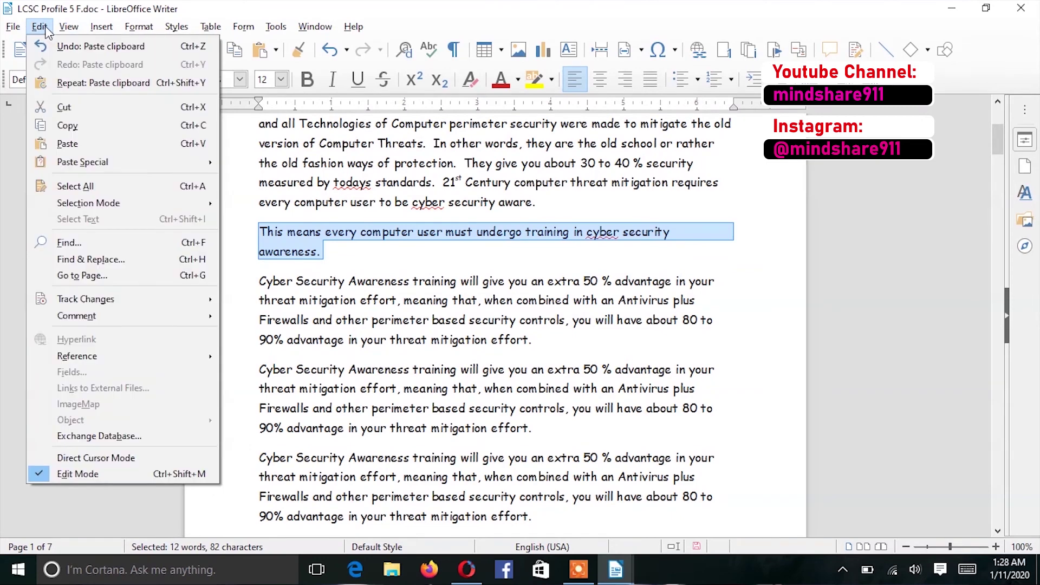
pyautogui.click(82, 108)
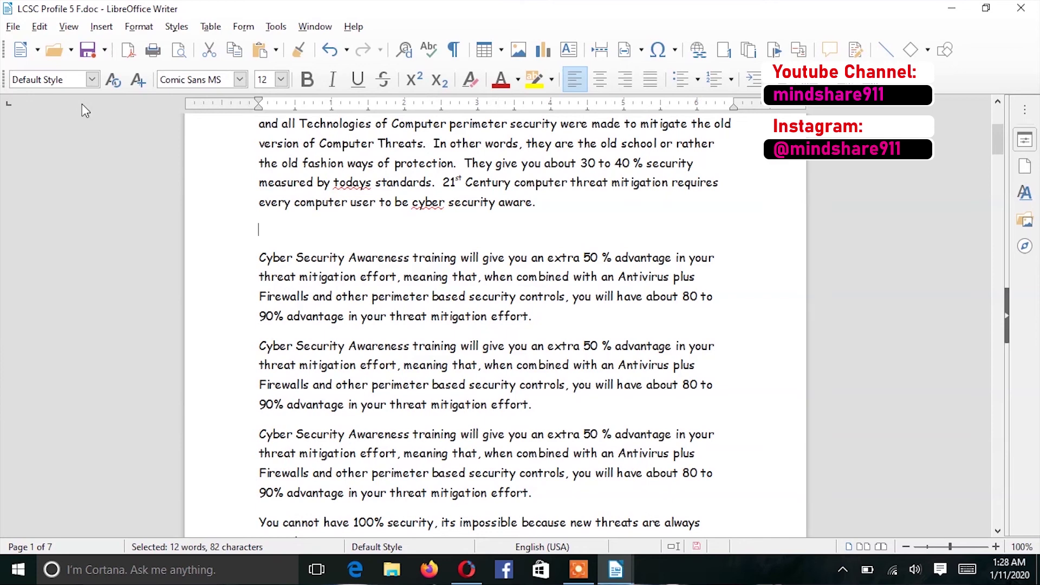
# Paste the 'This means…' sentence twice on separate lines, ending with an empty paragraph
pyautogui.hotkey('ctrl', 'v')
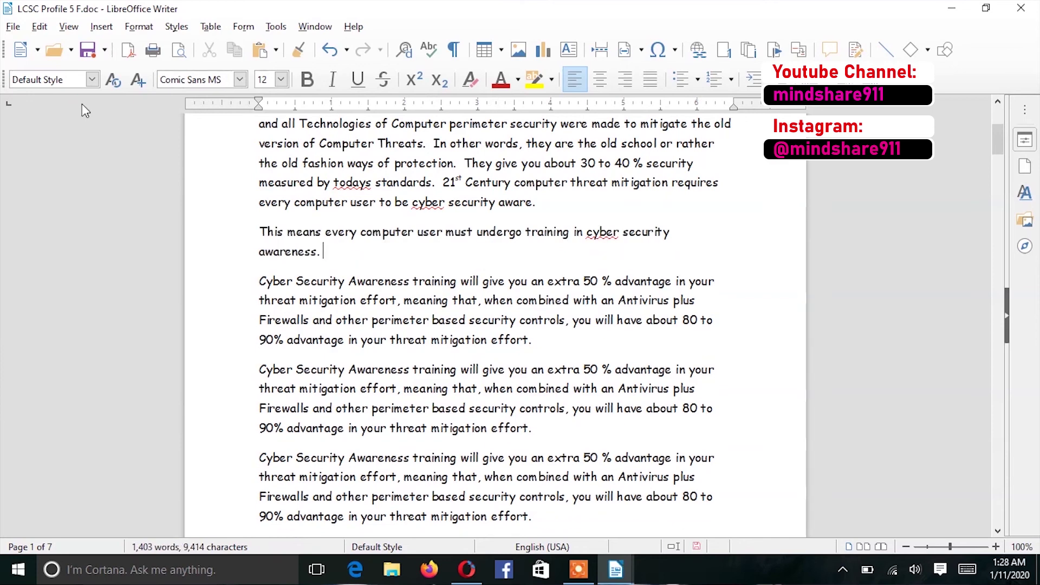
pyautogui.press('Return')
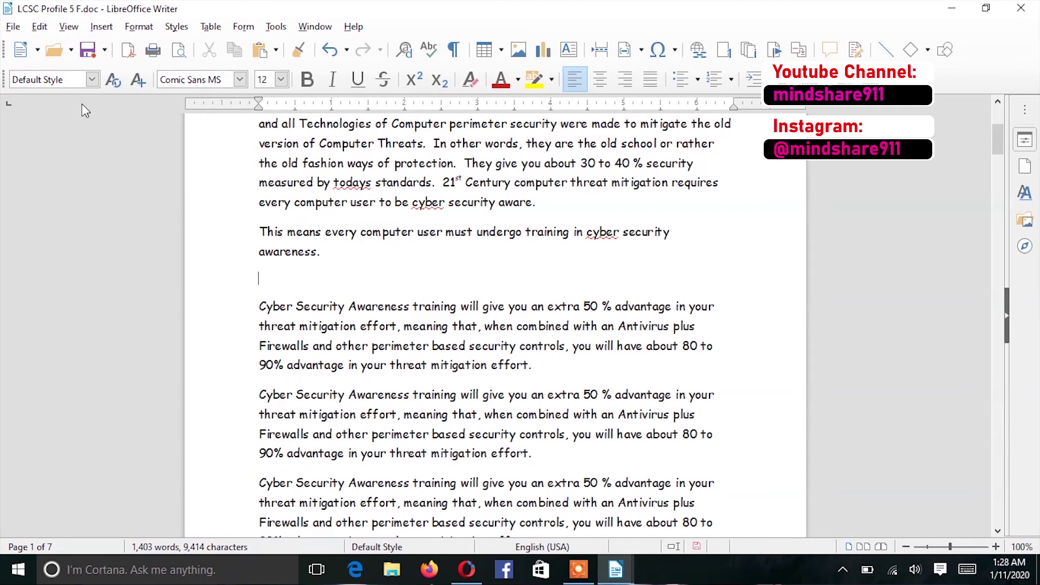
pyautogui.hotkey('ctrl', 'v')
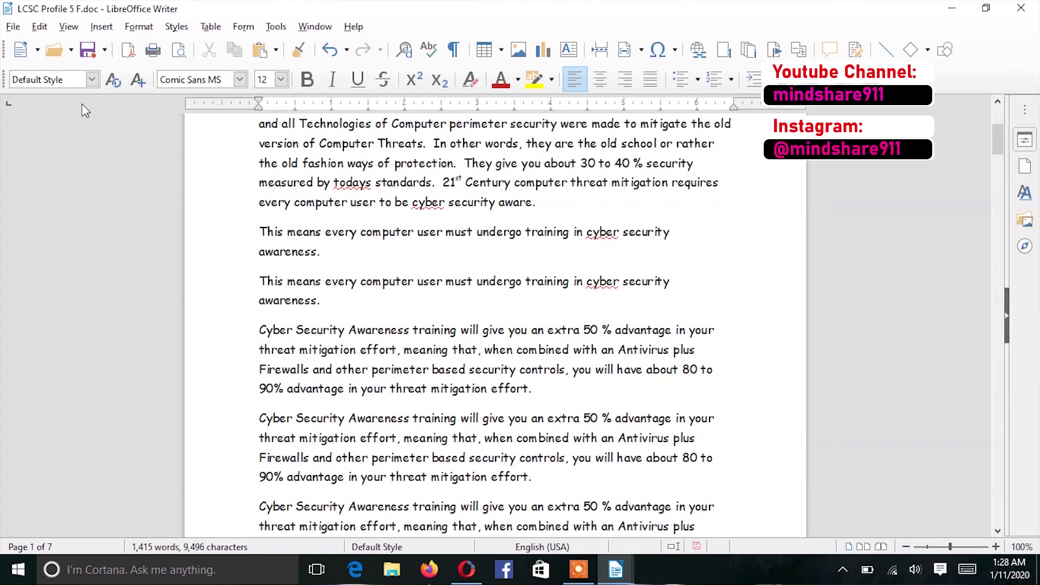
pyautogui.press('Return')
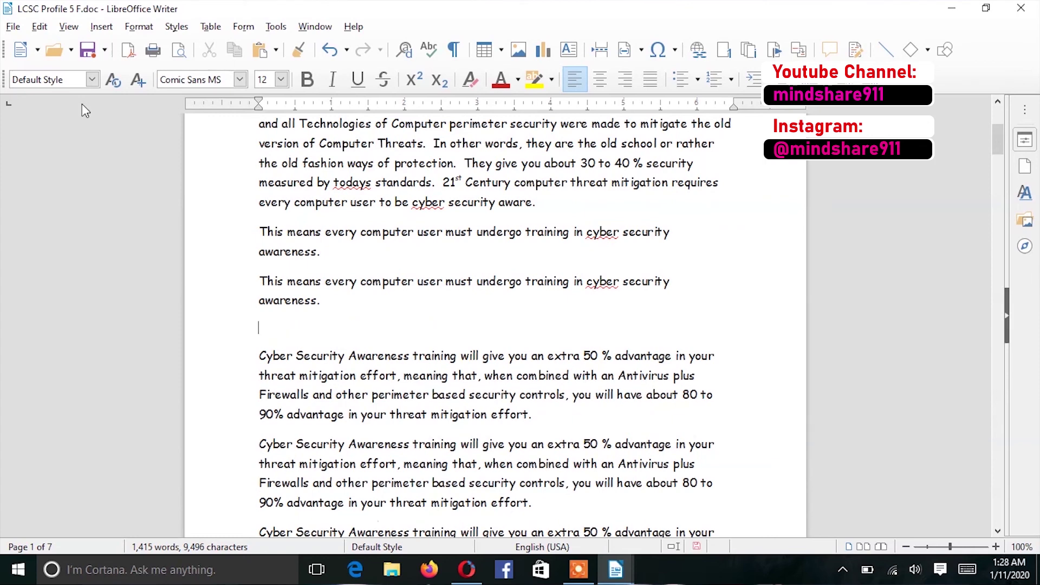
# Paste a third copy of the sentence with Edit > Paste and add an empty paragraph after it
pyautogui.click(40, 27)
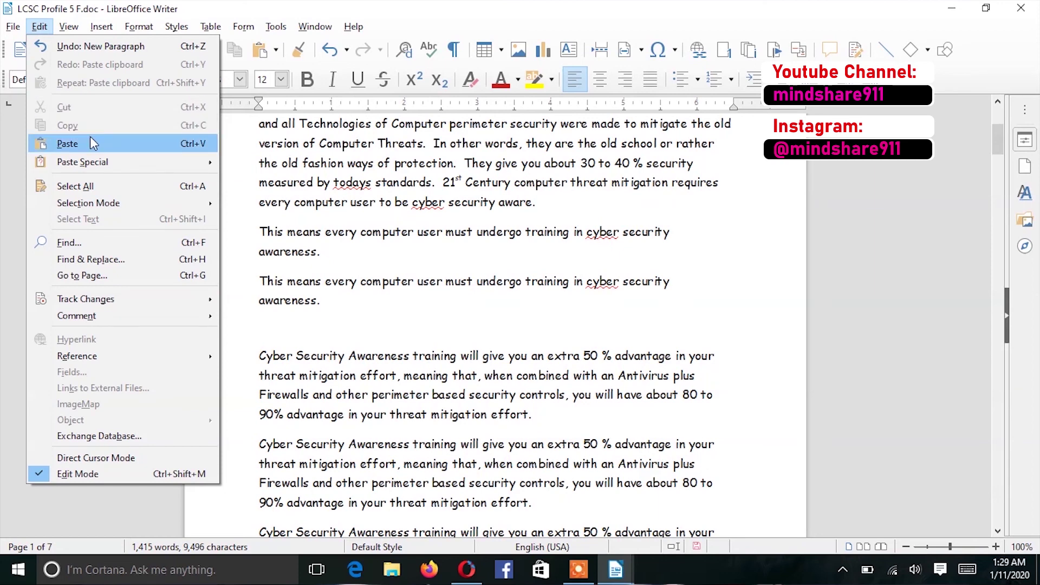
pyautogui.click(67, 143)
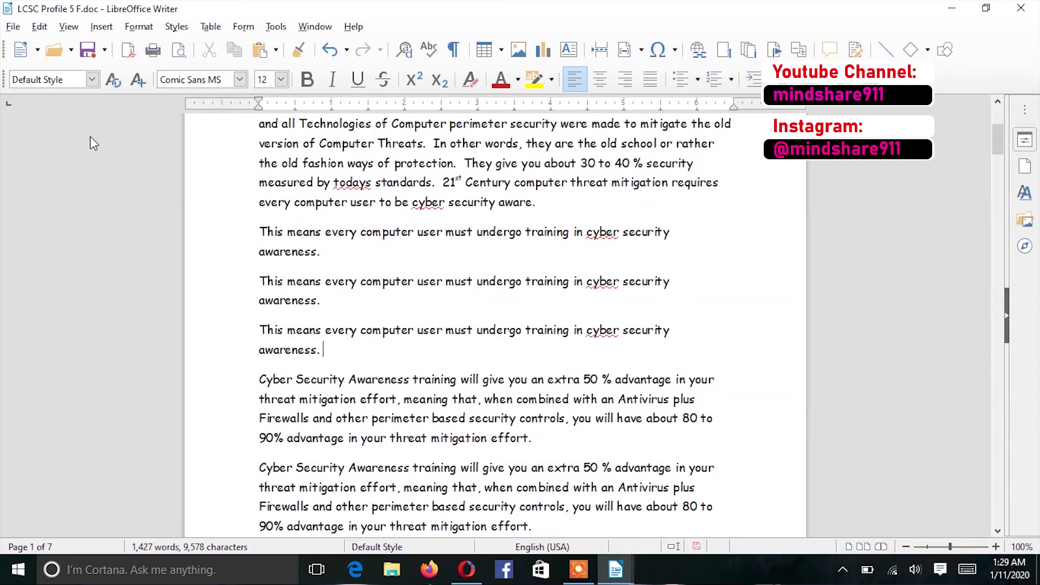
pyautogui.click(331, 352)
pyautogui.press('Return')
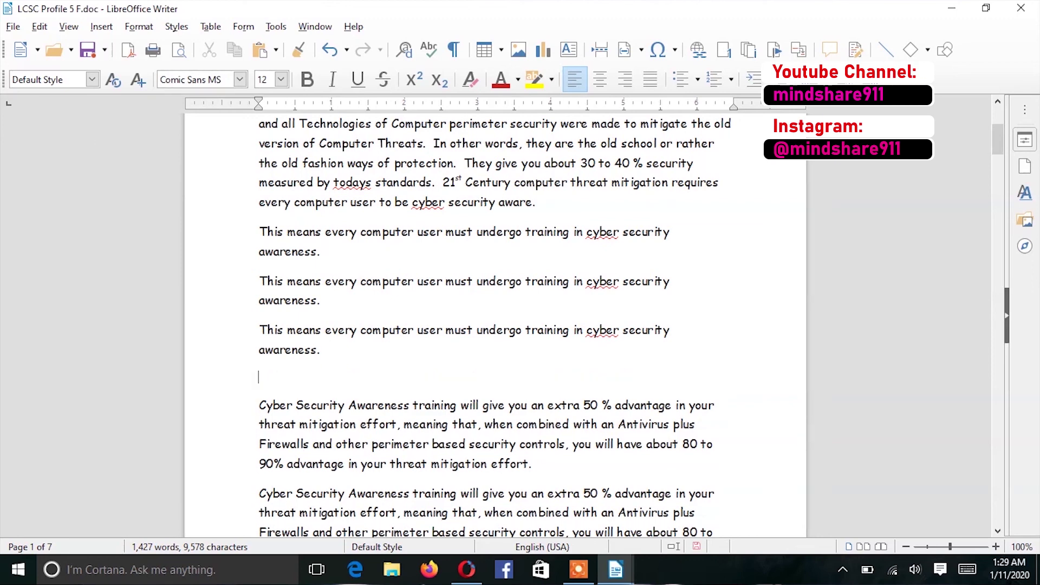